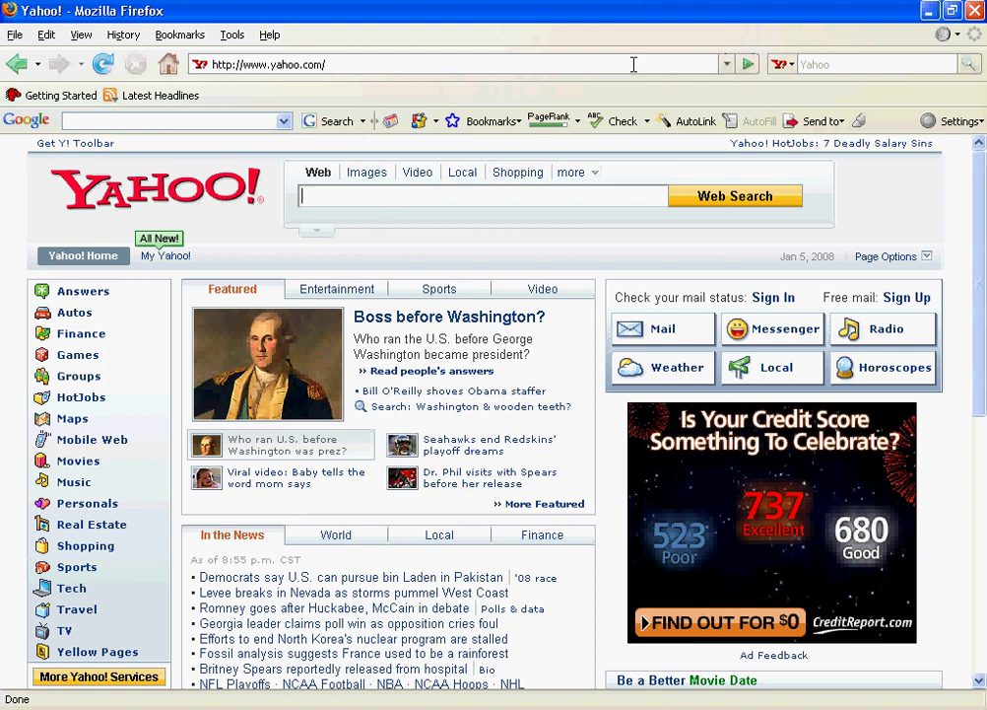
- Load getipodwizard.com in Firefox in place of the Yahoo page
click(613, 67)
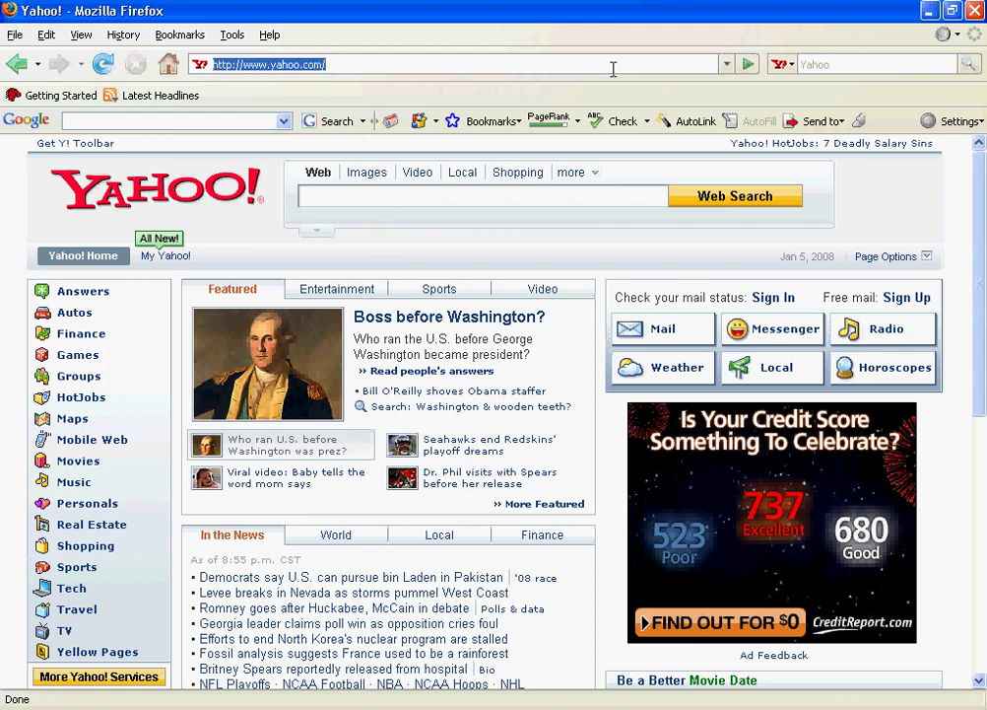
text(gi)
key(BackSpace)
text(etipodwizar)
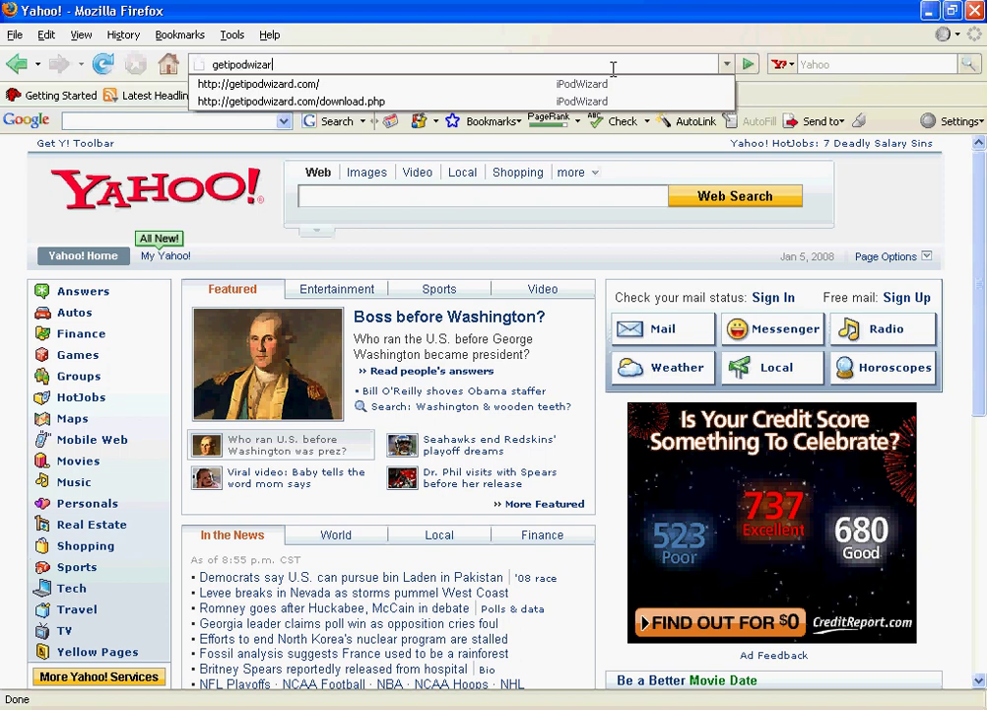
text(d.com)
key(Return)
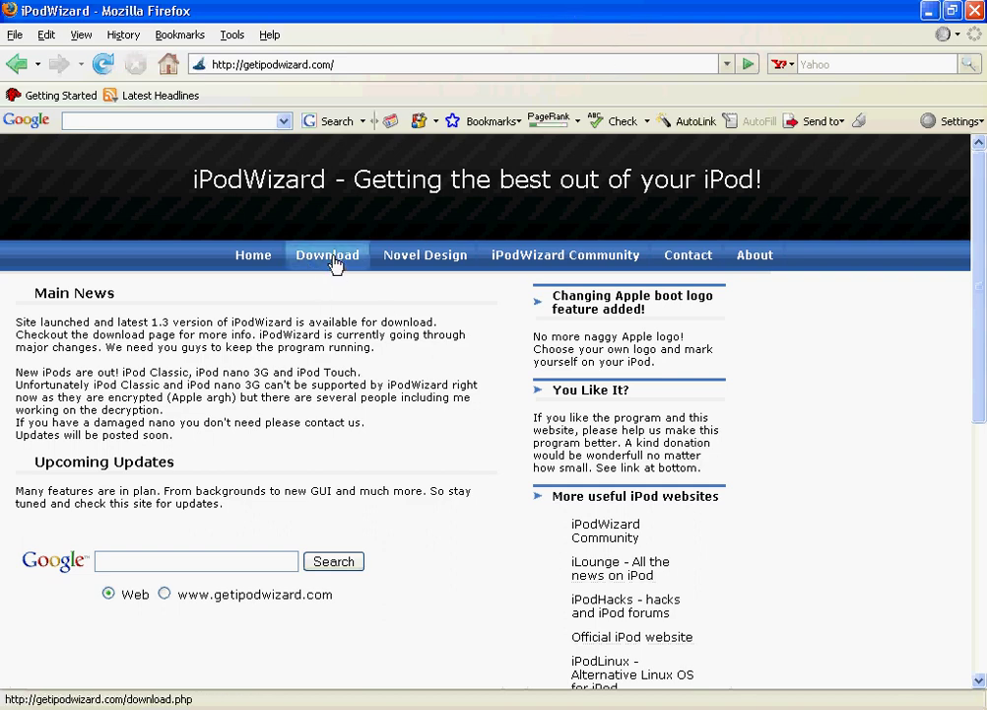
- Download iPodWizard v1.3 (ipodwizard-v1.3-release.zip) from the Download page and open it with WinRAR
click(333, 262)
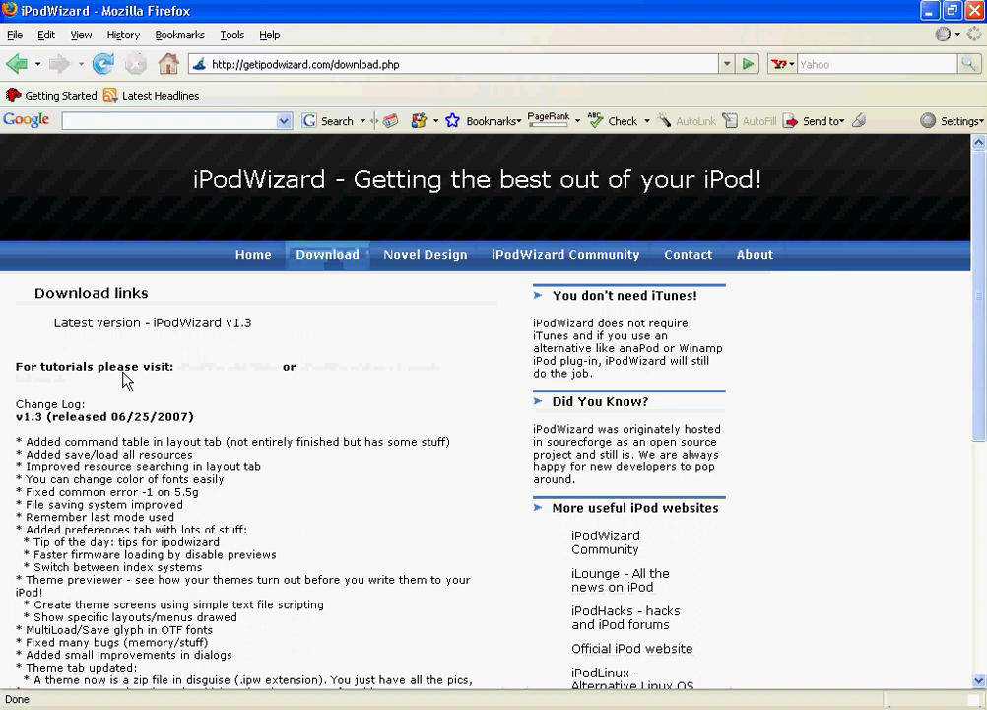
mouse_move(34, 292)
mouse_down()
mouse_move(79, 289)
mouse_move(150, 326)
mouse_move(320, 335)
mouse_move(53, 293)
mouse_up()
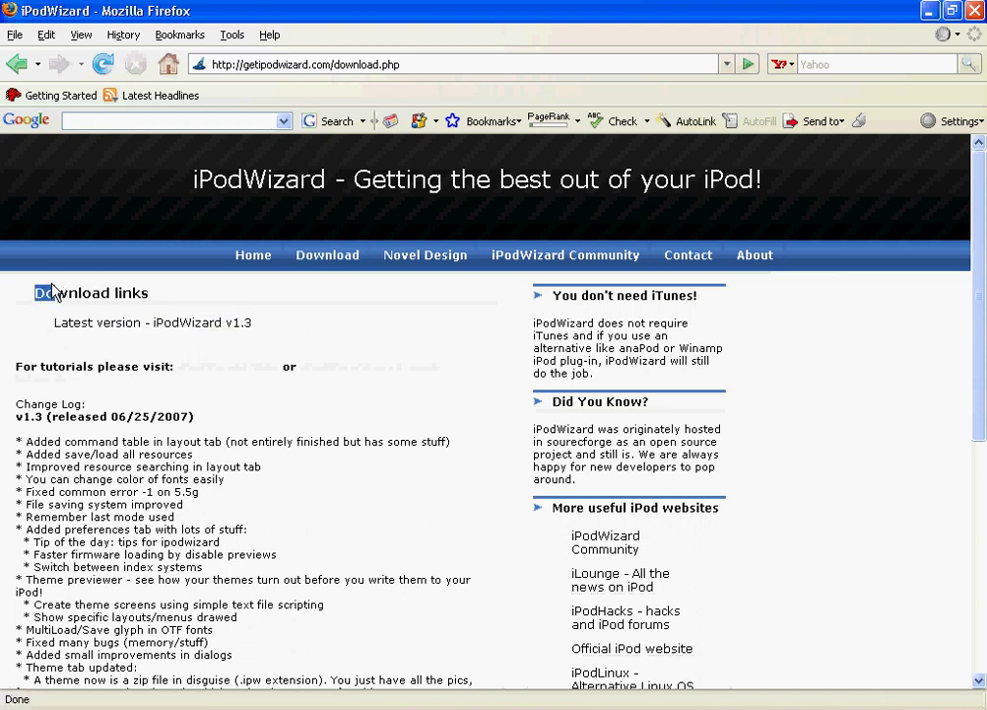
click(209, 333)
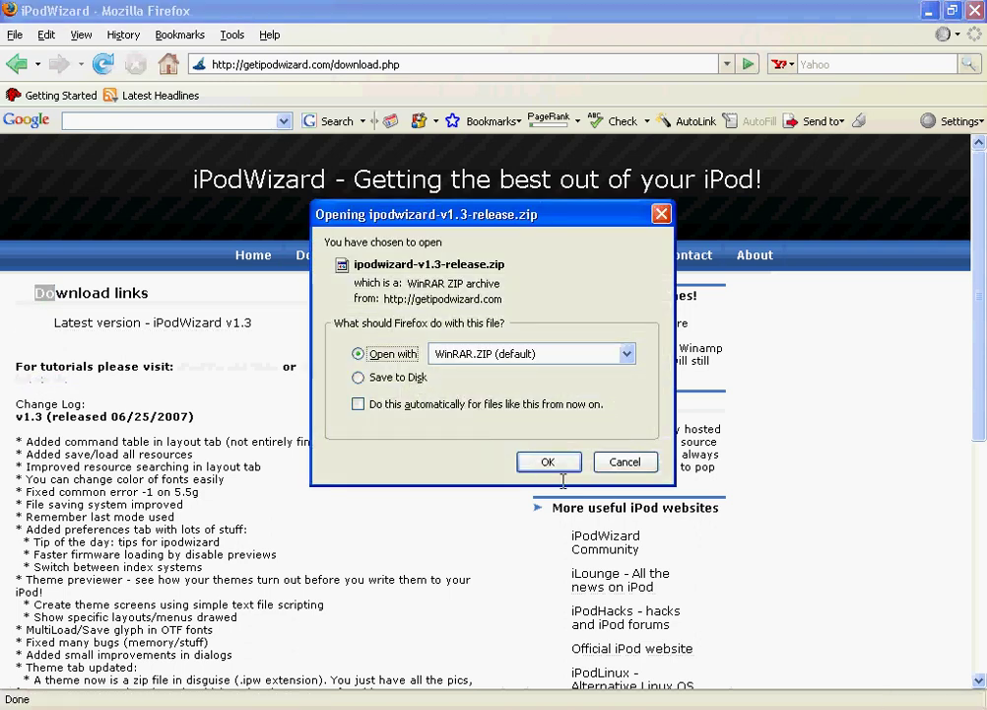
click(559, 465)
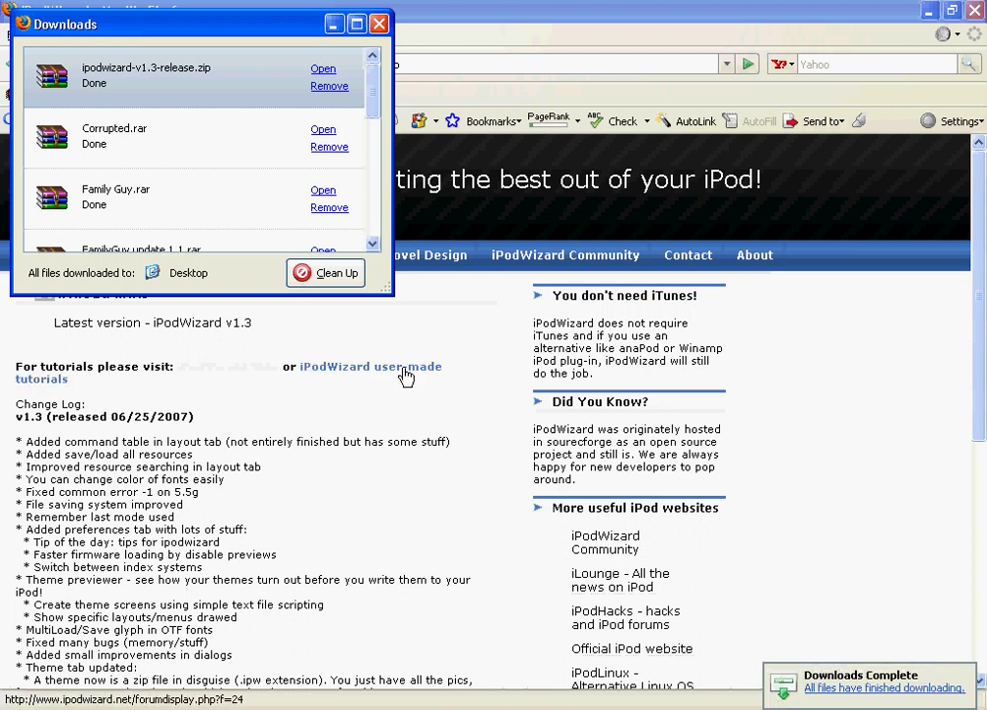
click(471, 328)
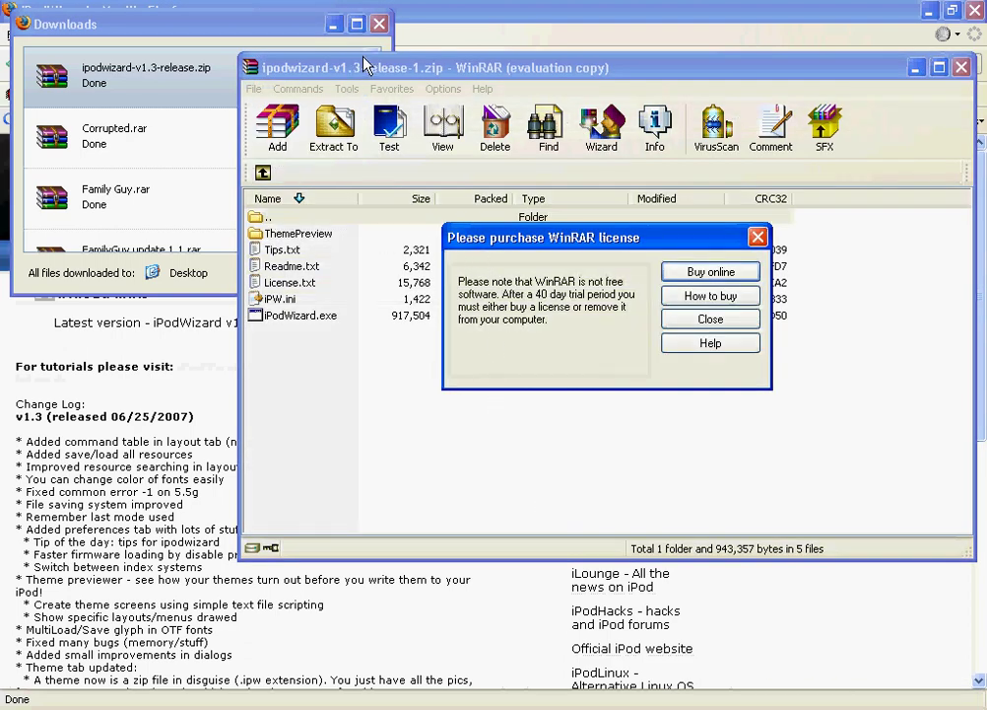
- Dismiss the WinRAR licence reminder, close Firefox's Downloads window and minimize Firefox
click(703, 321)
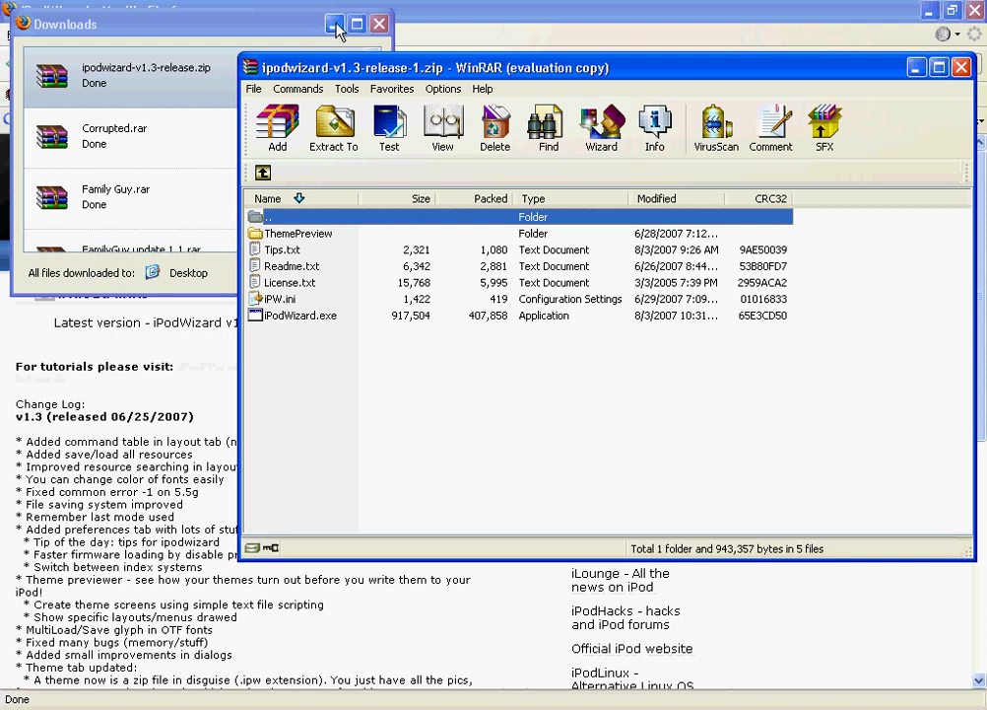
click(379, 23)
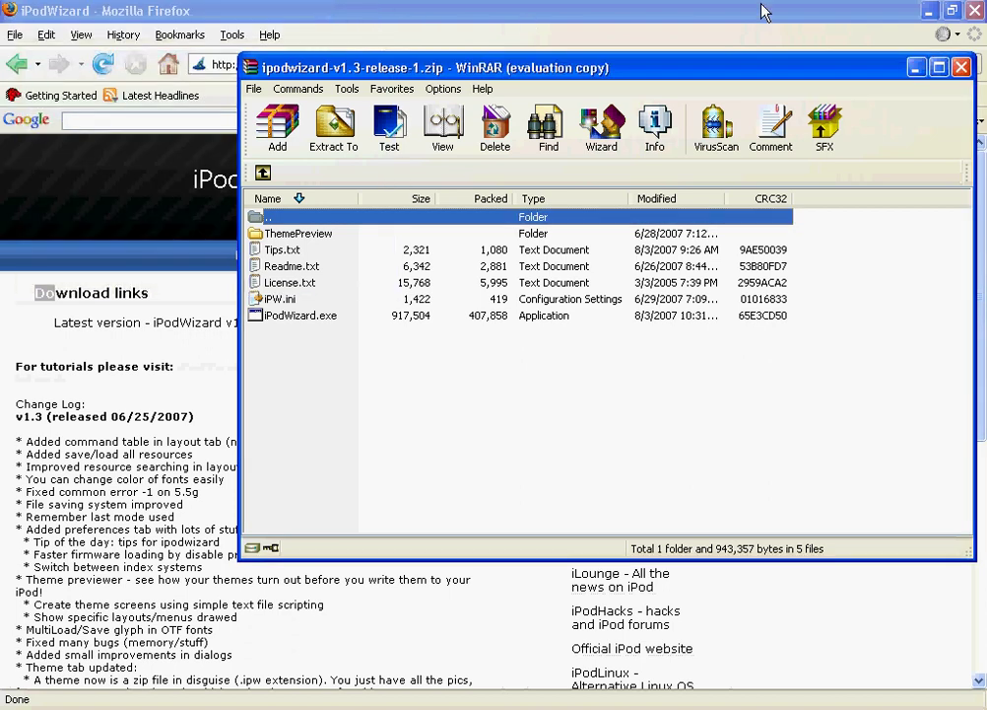
click(934, 12)
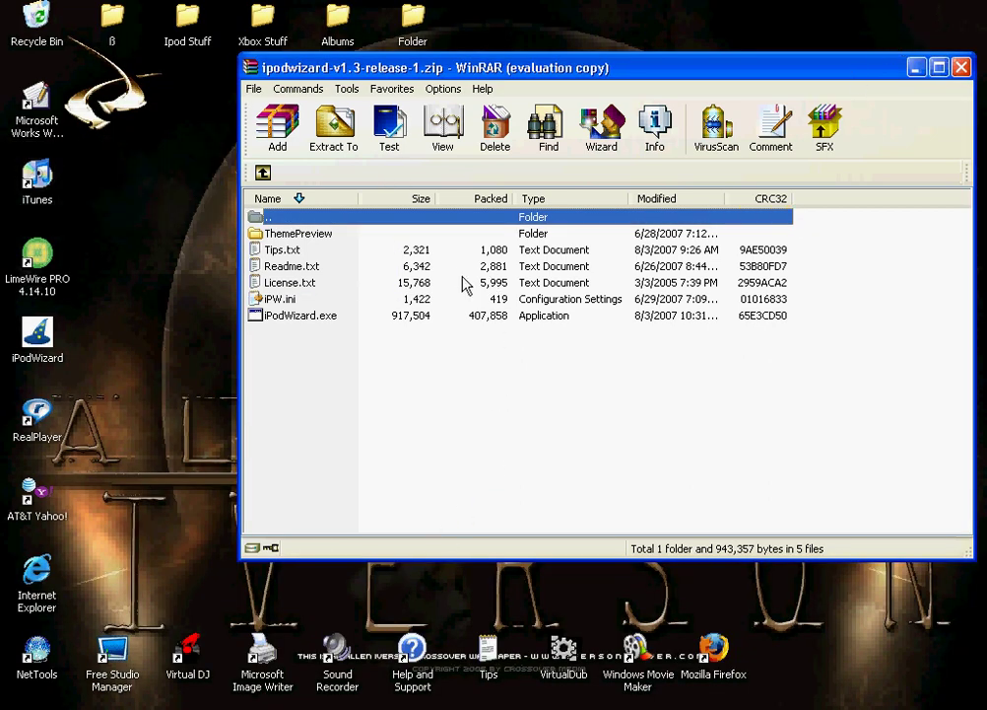
- Create a new folder named IPW on the desktop
drag(407, 61, 424, 44)
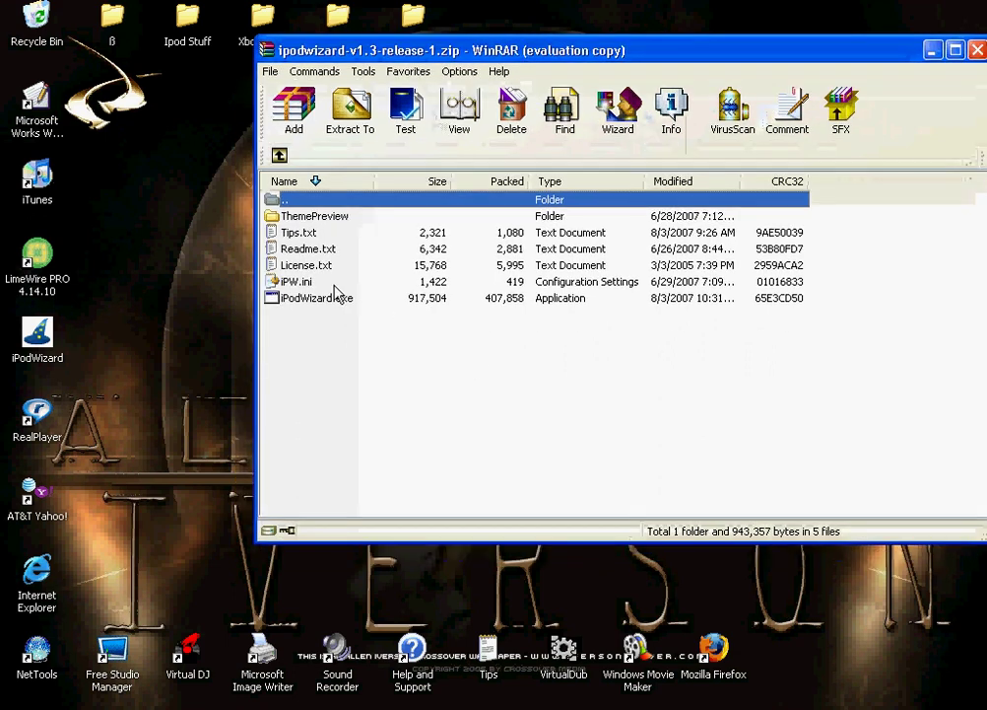
right_click(160, 225)
mouse_move(261, 340)
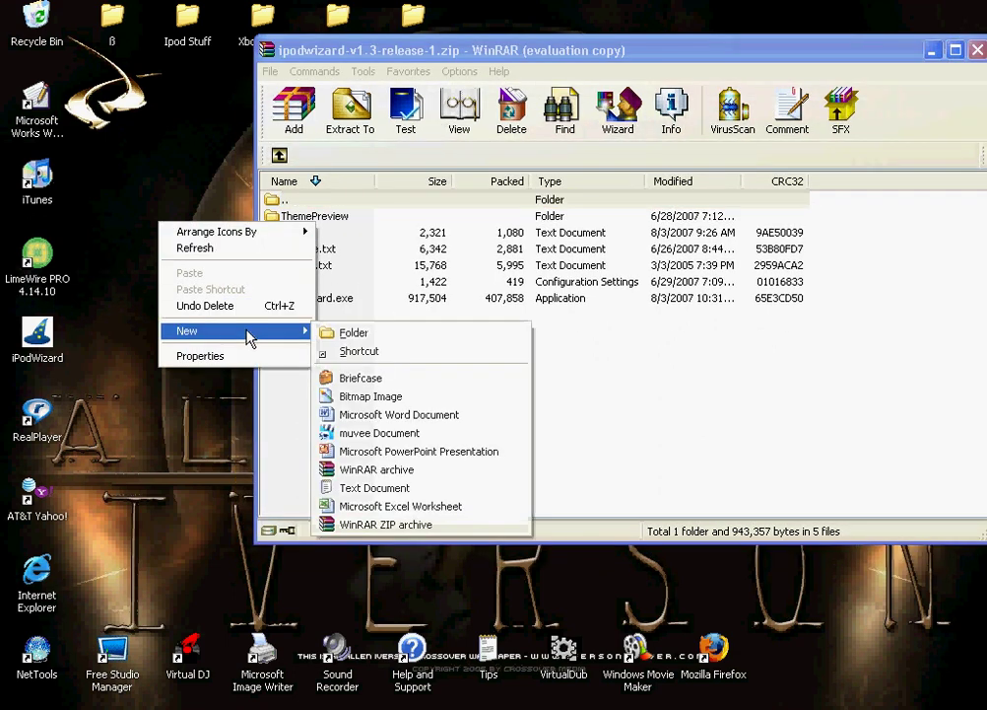
click(384, 335)
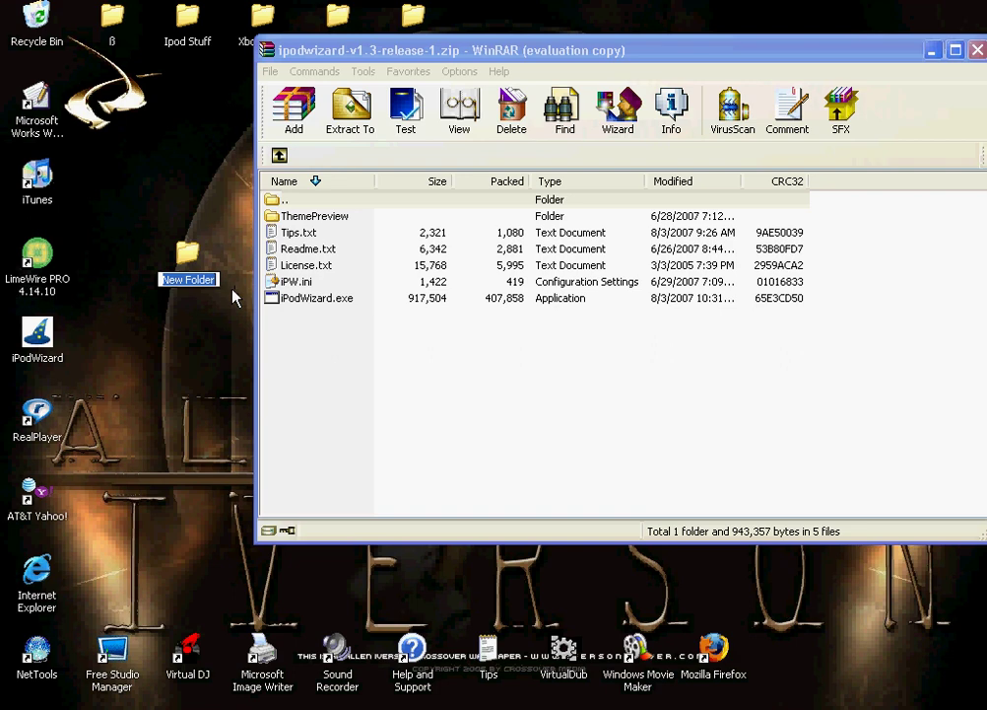
text(IPW)
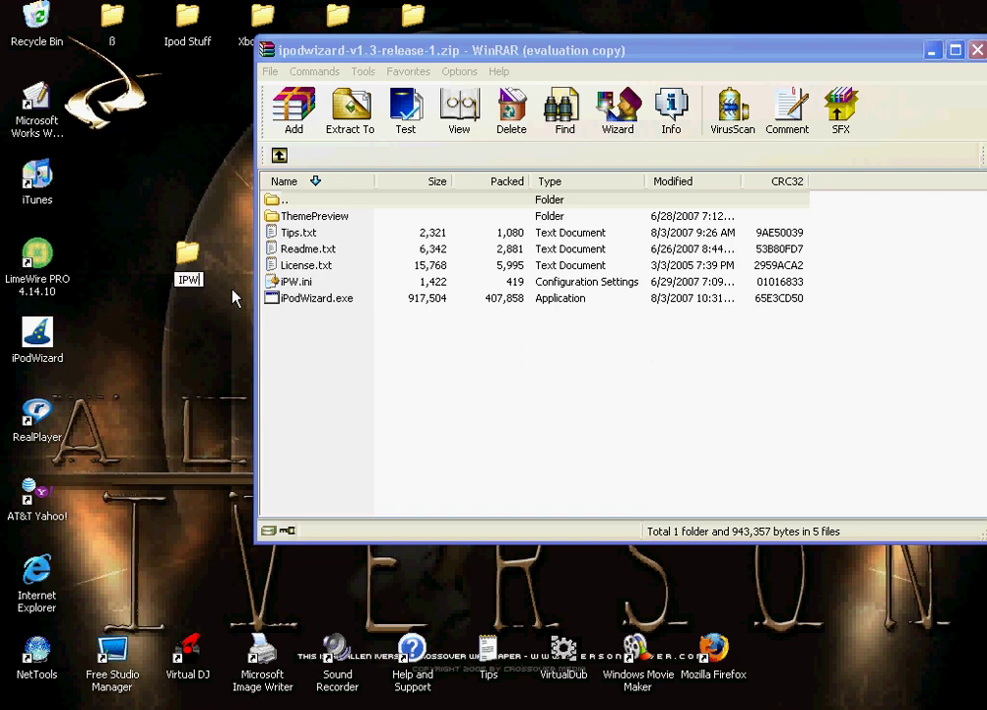
key(Return)
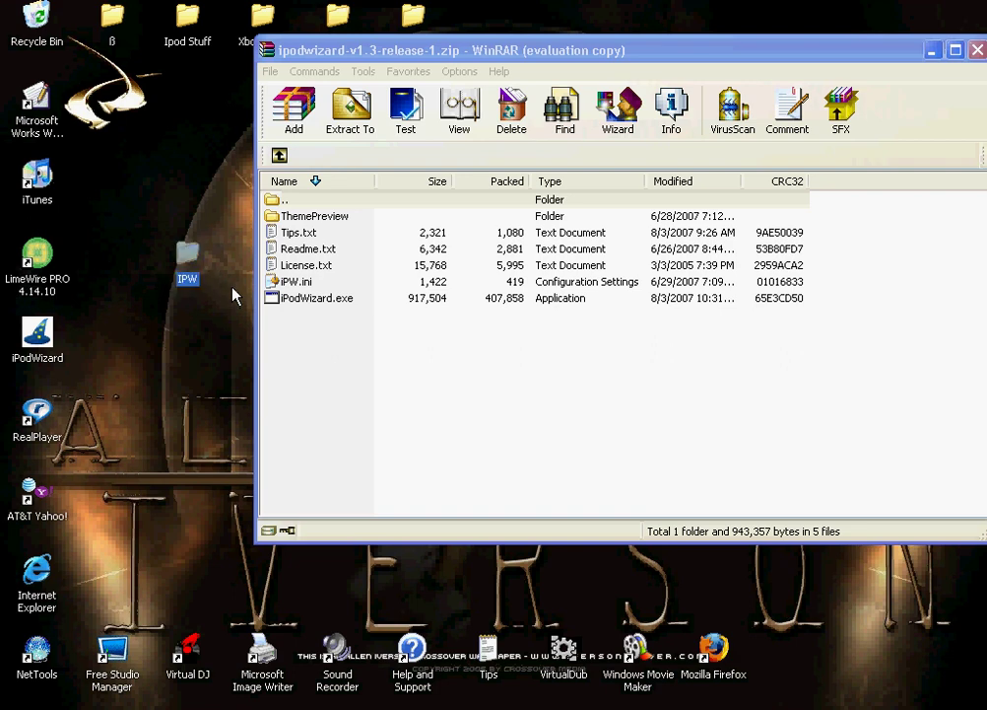
- Extract all the archive's files into the IPW folder and close WinRAR
drag(701, 379, 355, 230)
drag(665, 261, 194, 264)
drag(608, 51, 514, 53)
click(882, 52)
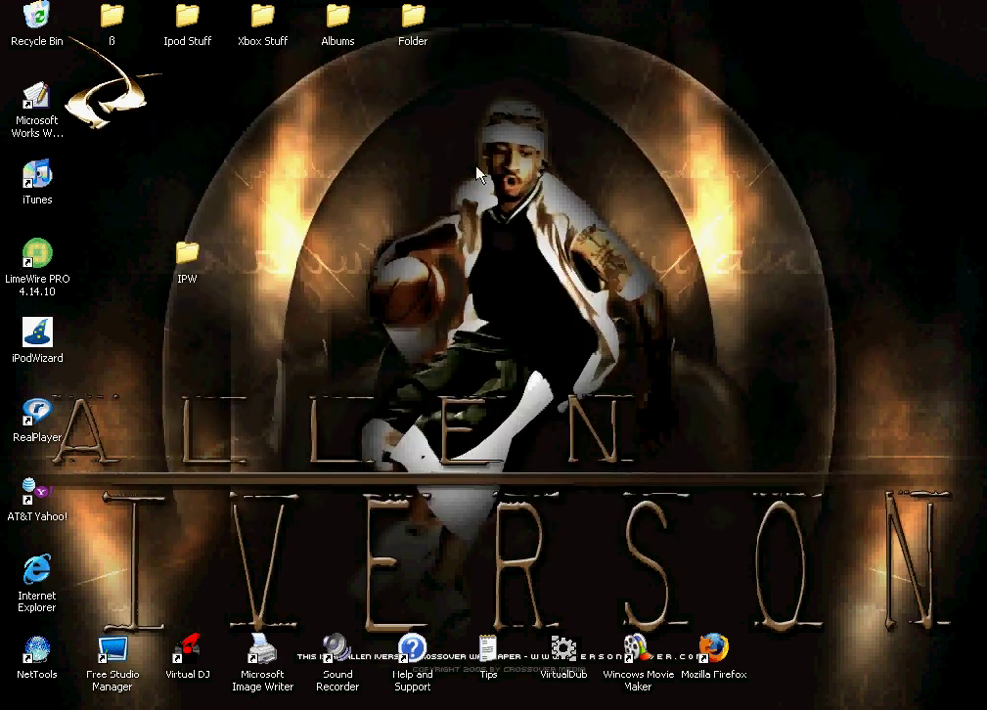
- Open the desktop IPW folder and select the iPodWizard application file
double_click(188, 258)
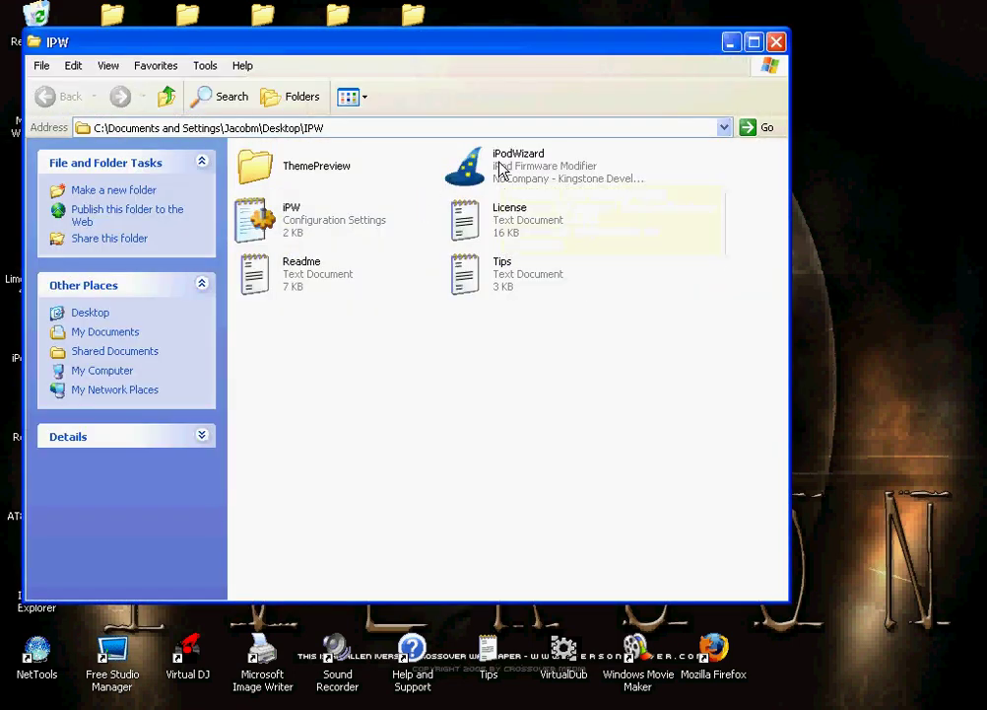
click(500, 172)
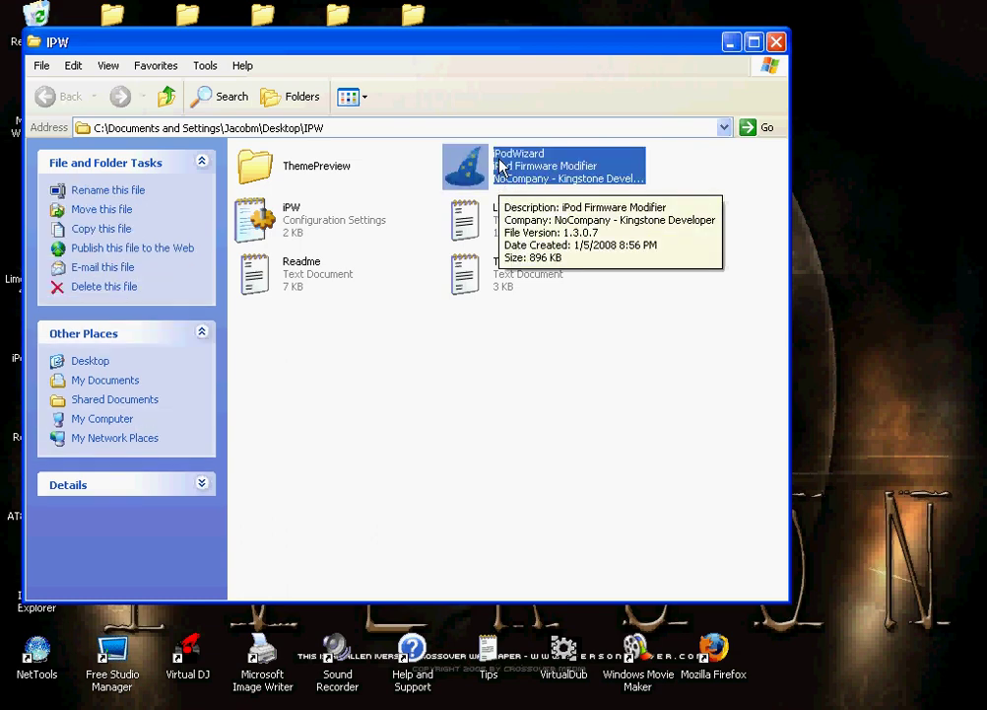
- Launch iPodWizard.exe, close Tip of the Day, and close the IPW folder window
double_click(500, 166)
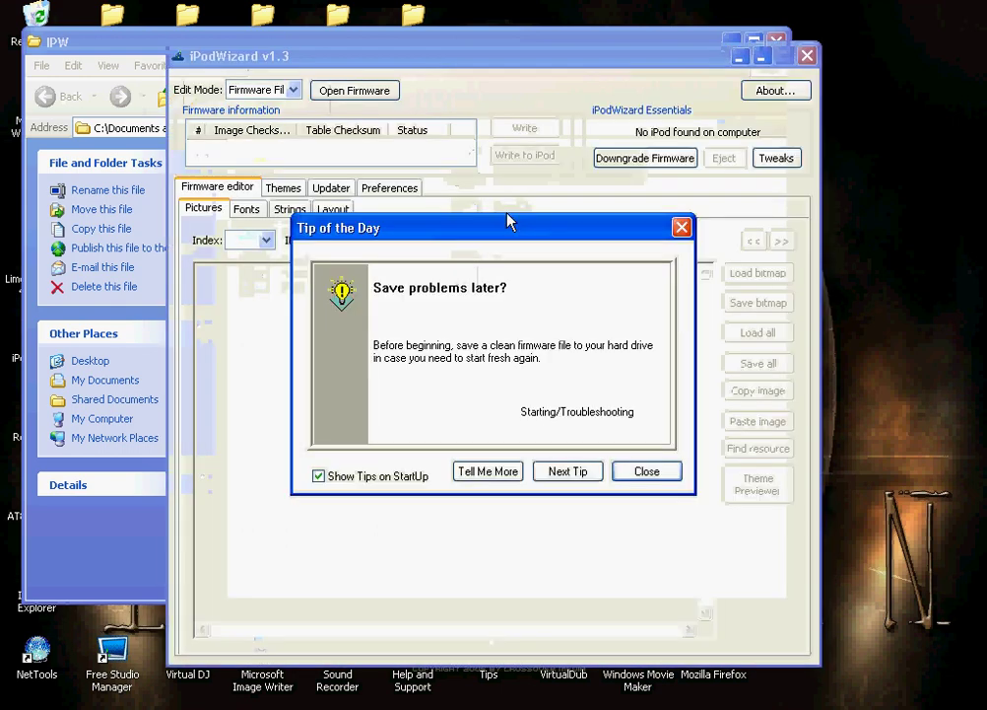
click(646, 473)
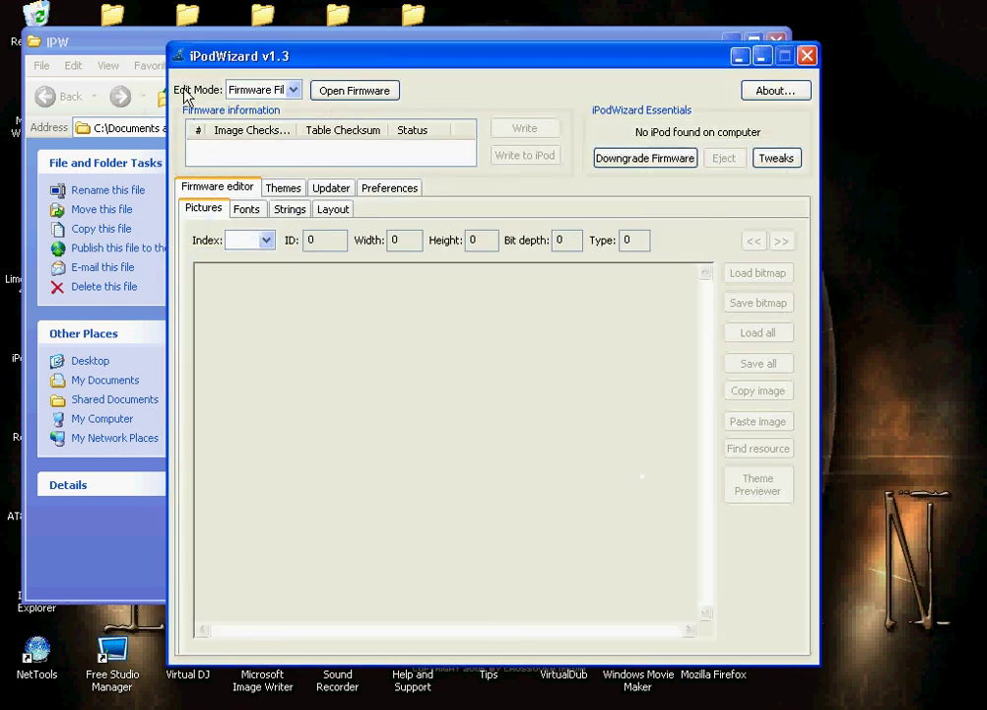
click(137, 44)
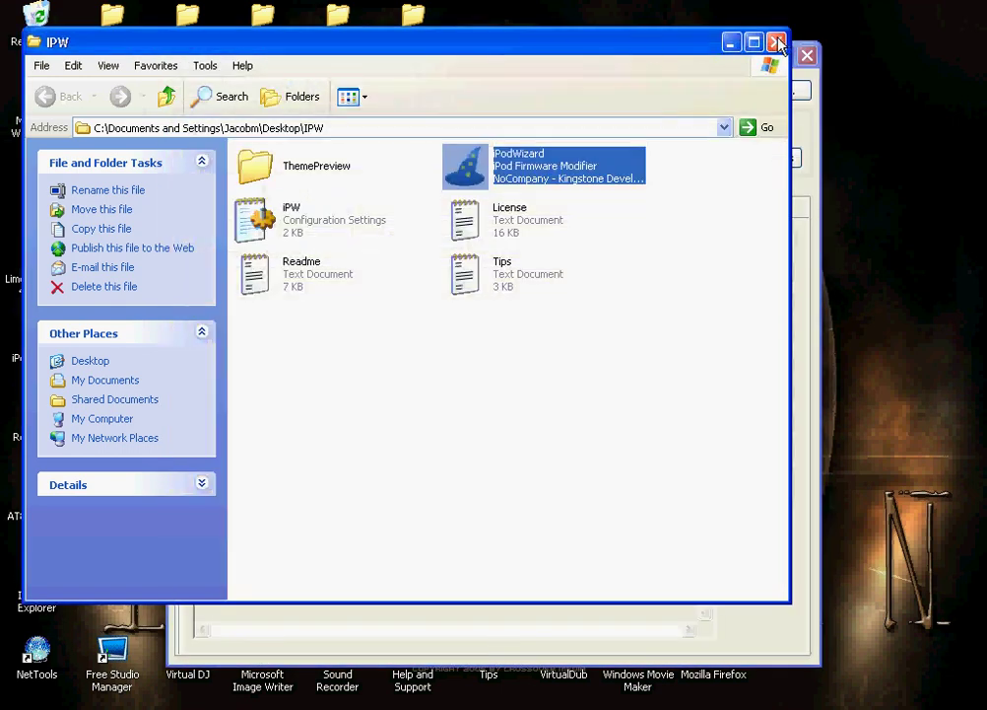
click(779, 43)
drag(554, 61, 580, 41)
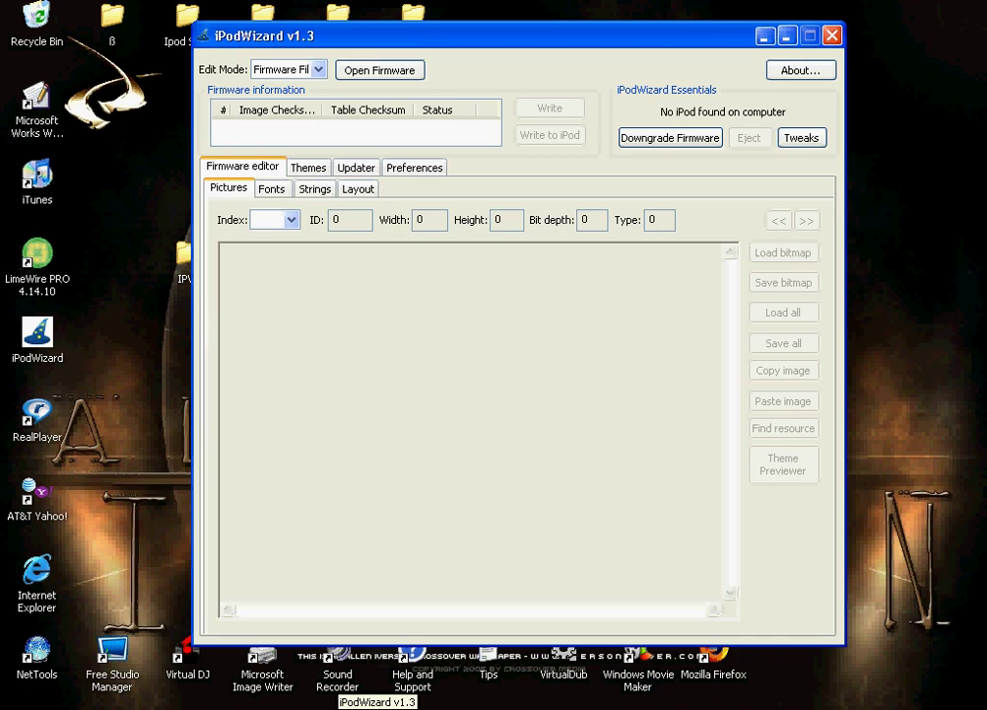
- Minimize iPodWizard, bring Firefox back and load ipodstuff.org
click(355, 706)
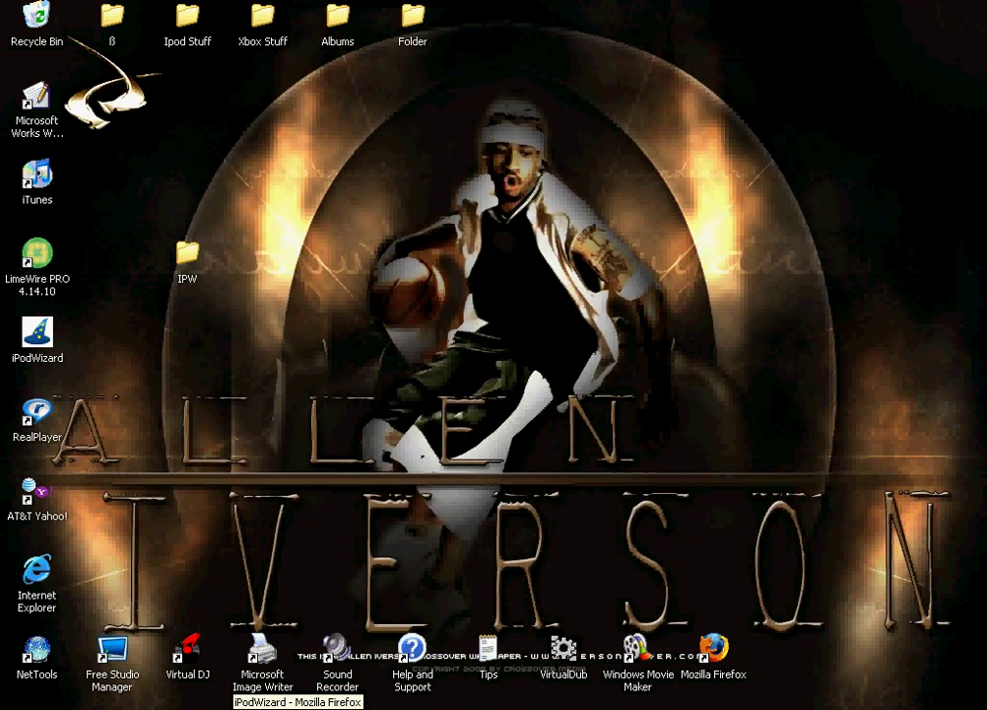
click(251, 704)
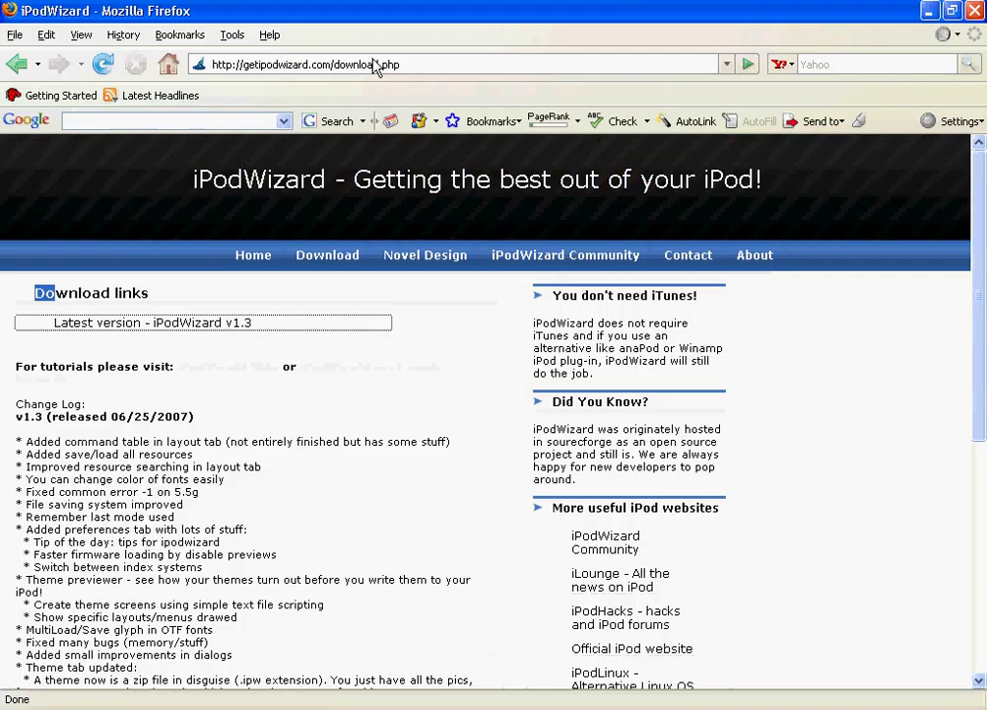
click(376, 66)
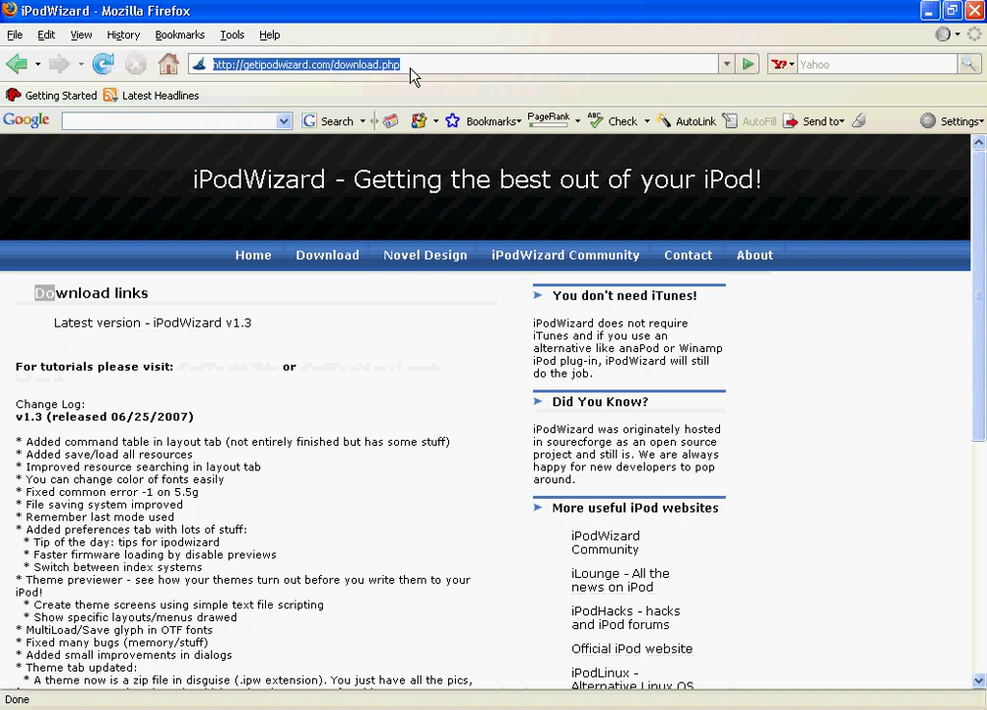
text(ipo)
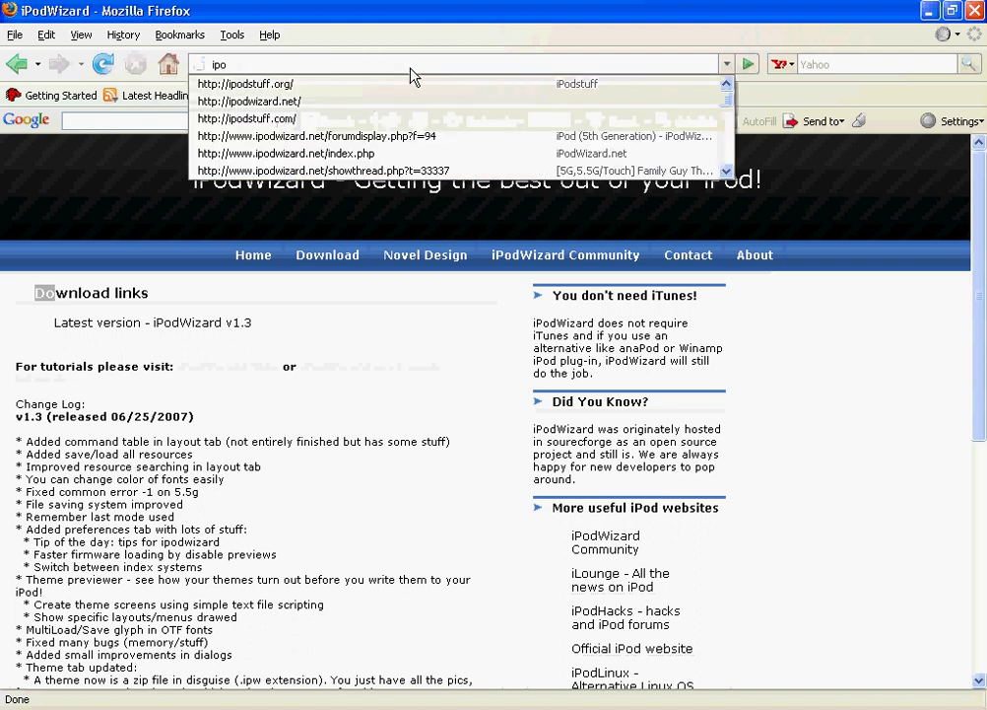
text(dstu)
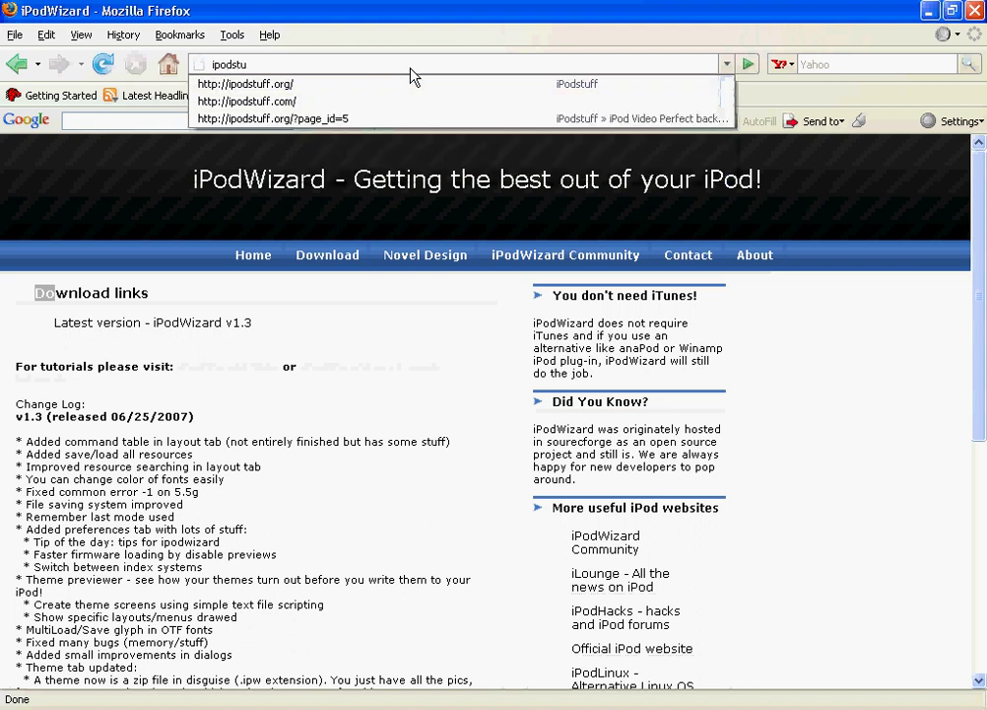
text(ff.org)
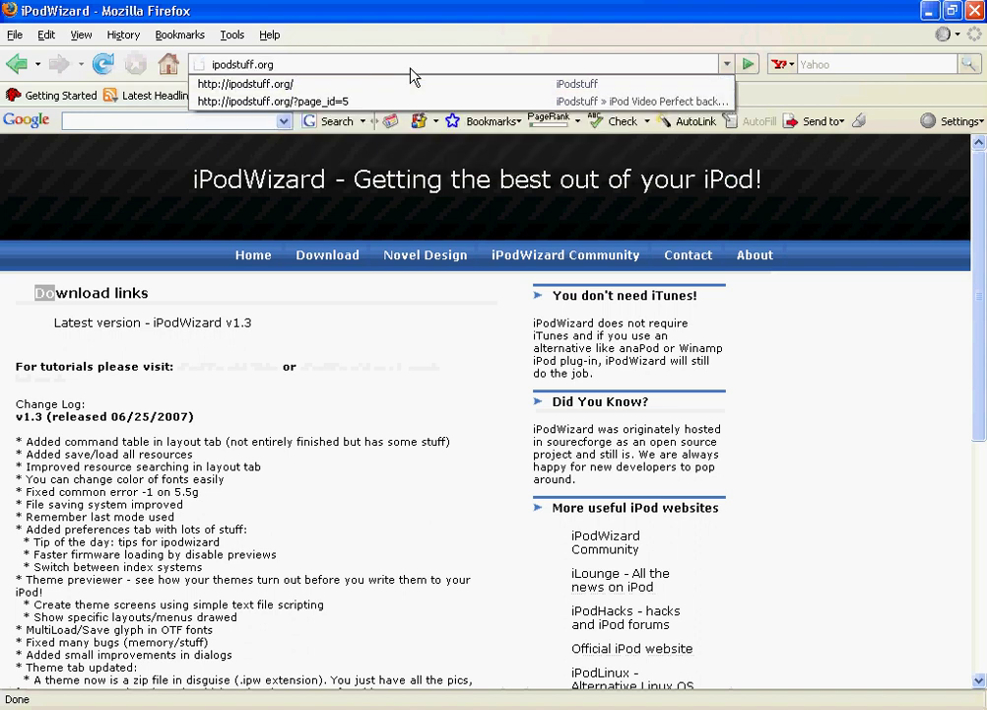
key(Return)
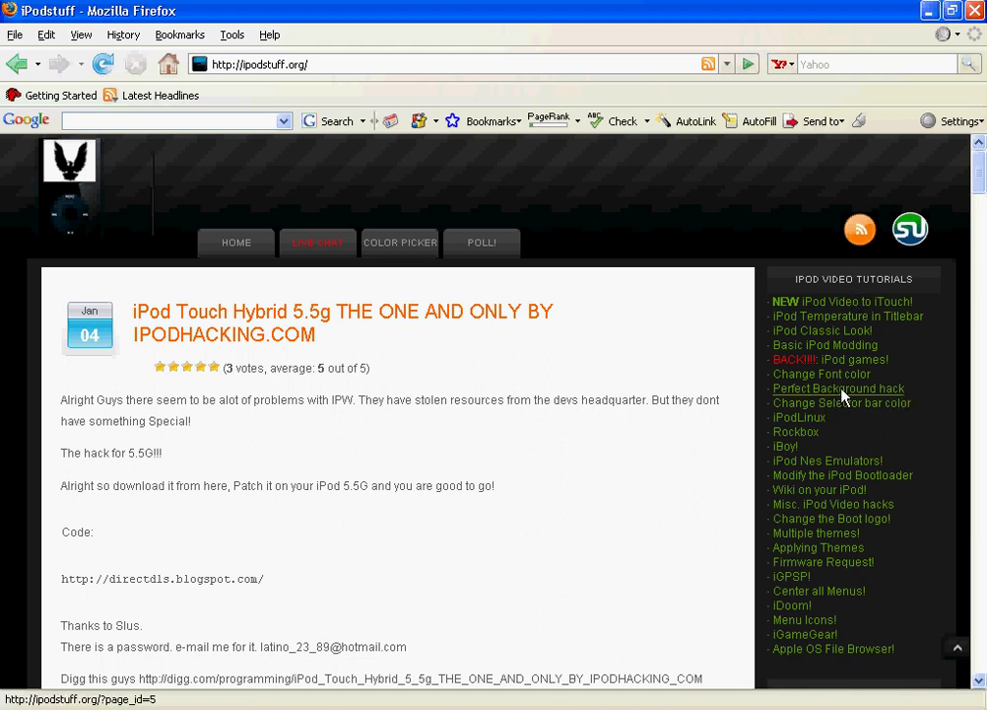
- Expand the IPOD VIDEO TUTORIALS list in the site's sidebar
scroll(730, 403, down, 5)
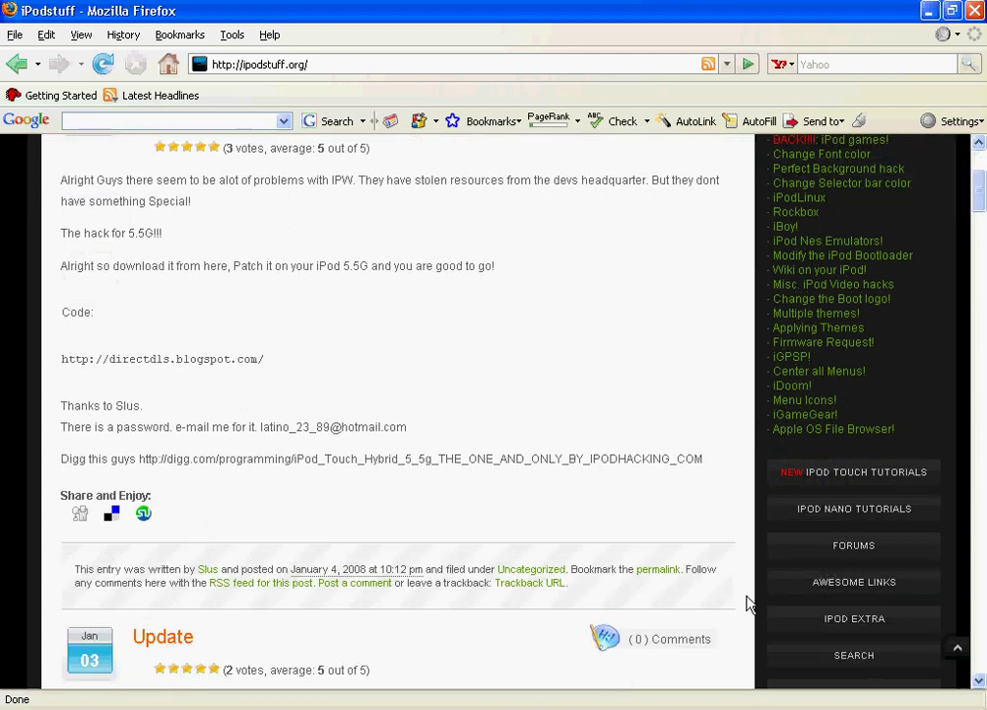
click(858, 507)
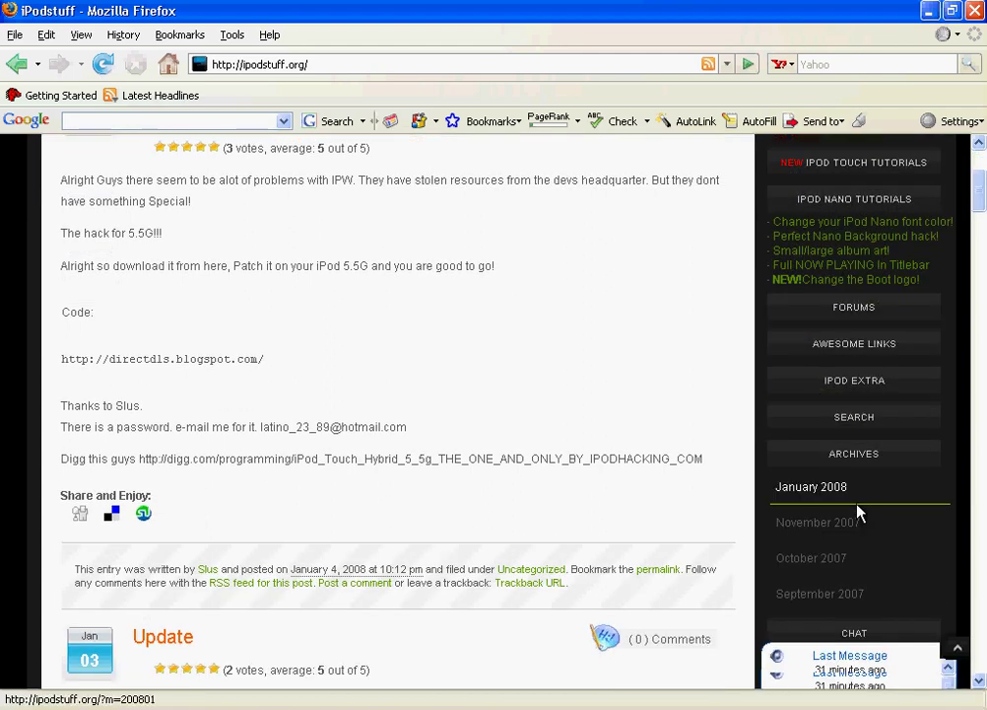
scroll(886, 158, up, 1)
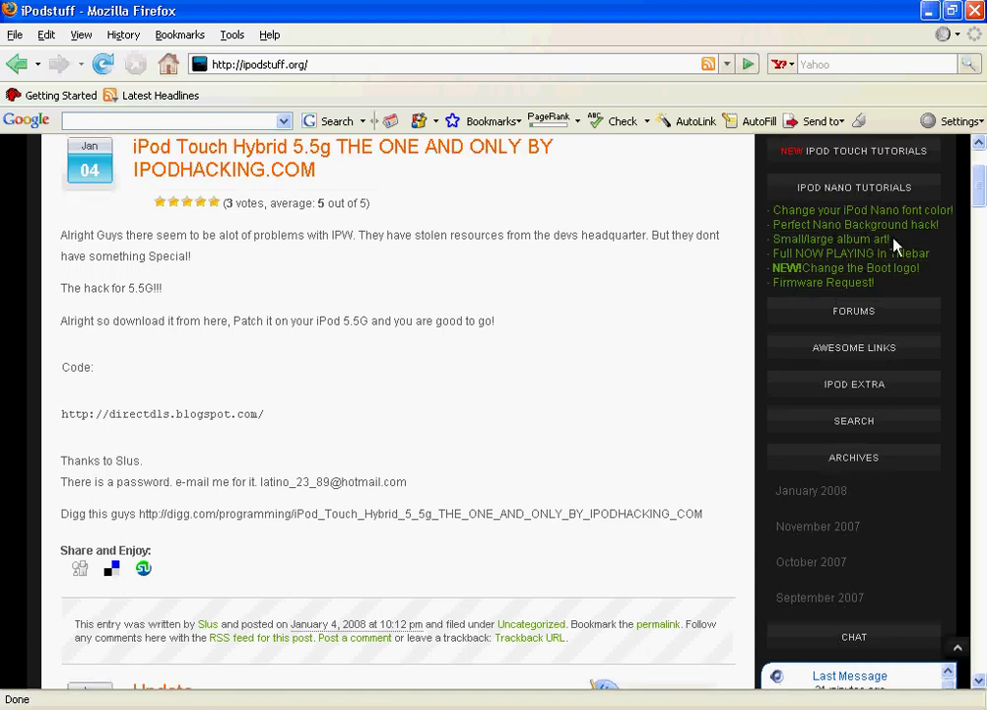
scroll(849, 275, up, 3)
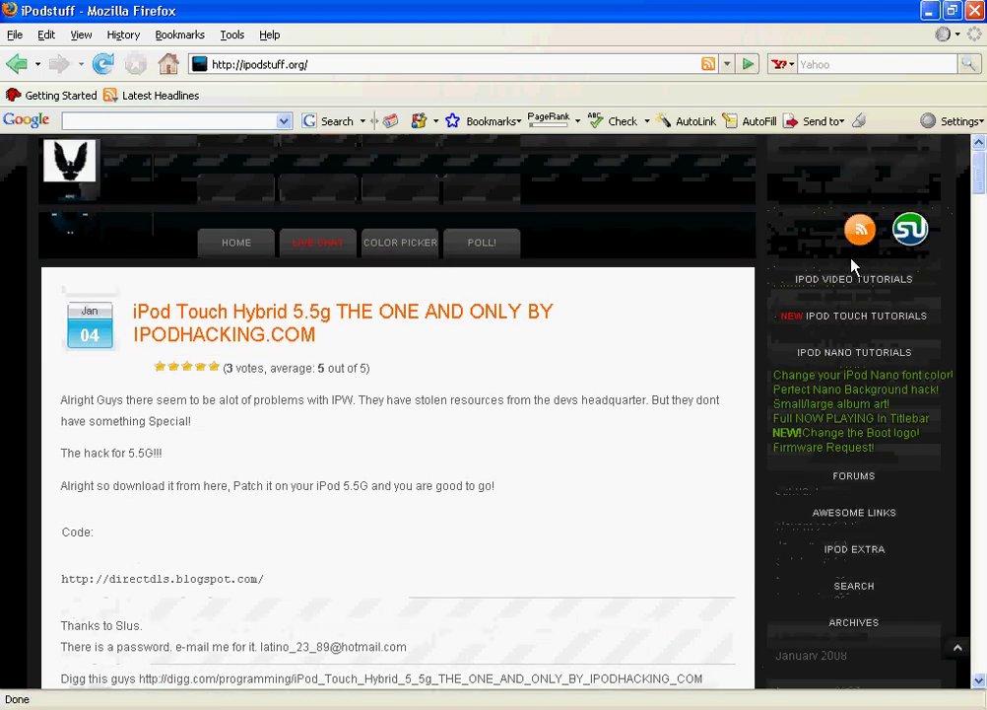
click(858, 283)
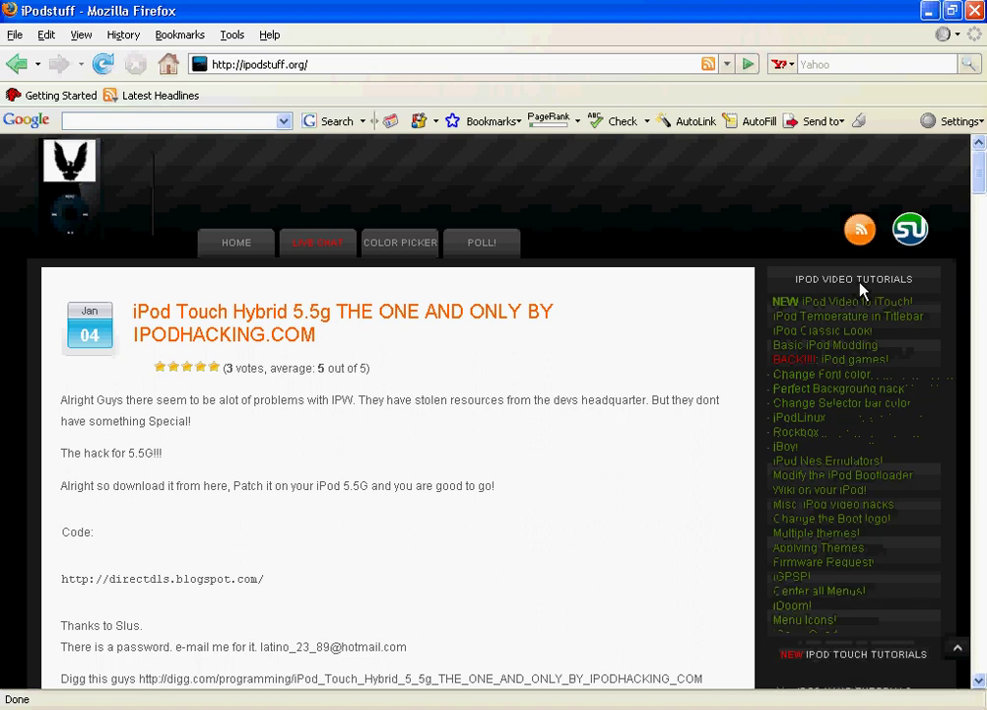
- Open the 'Perfect Background hack' article and scroll to 'Download the firmware here'
click(843, 394)
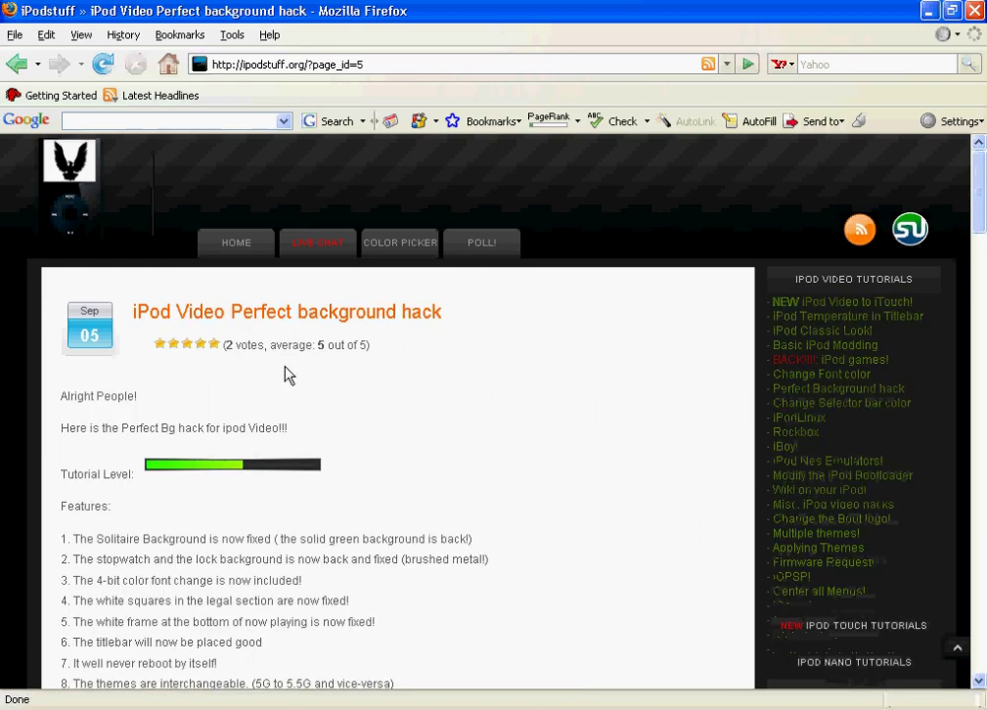
scroll(286, 374, down, 8)
scroll(315, 379, down, 4)
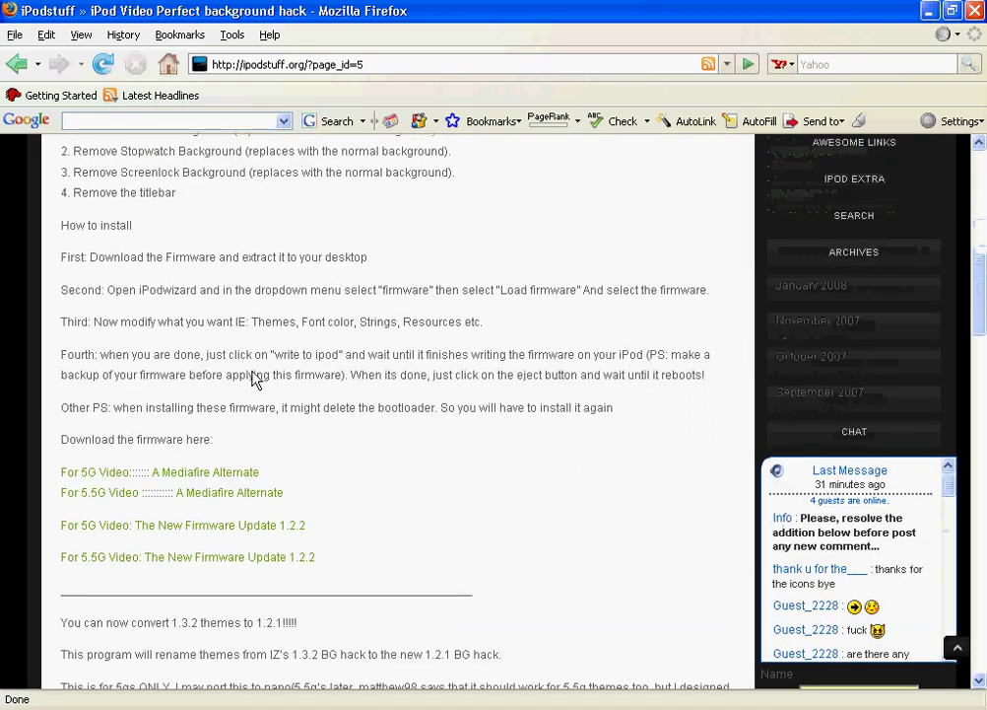
scroll(282, 382, down, 1)
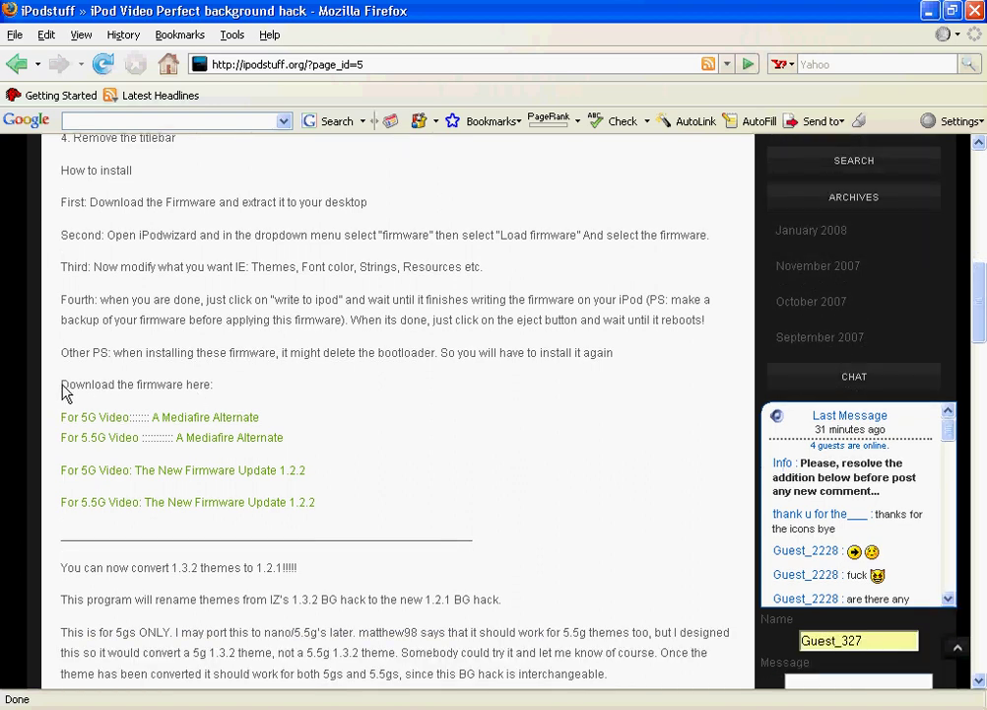
mouse_move(65, 393)
mouse_down()
mouse_move(218, 398)
mouse_move(56, 392)
mouse_move(64, 460)
mouse_move(67, 390)
mouse_up()
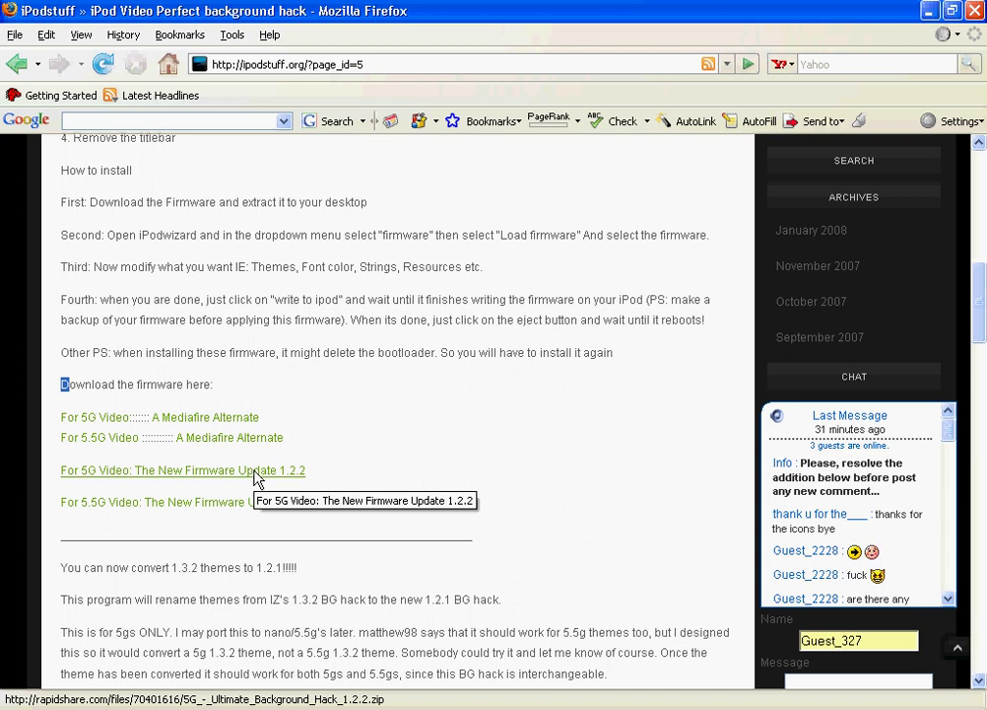
- Download 5G UBH 1.2.1.zip 'For 5G Video', opening it with WinRAR, and close Downloads
click(112, 425)
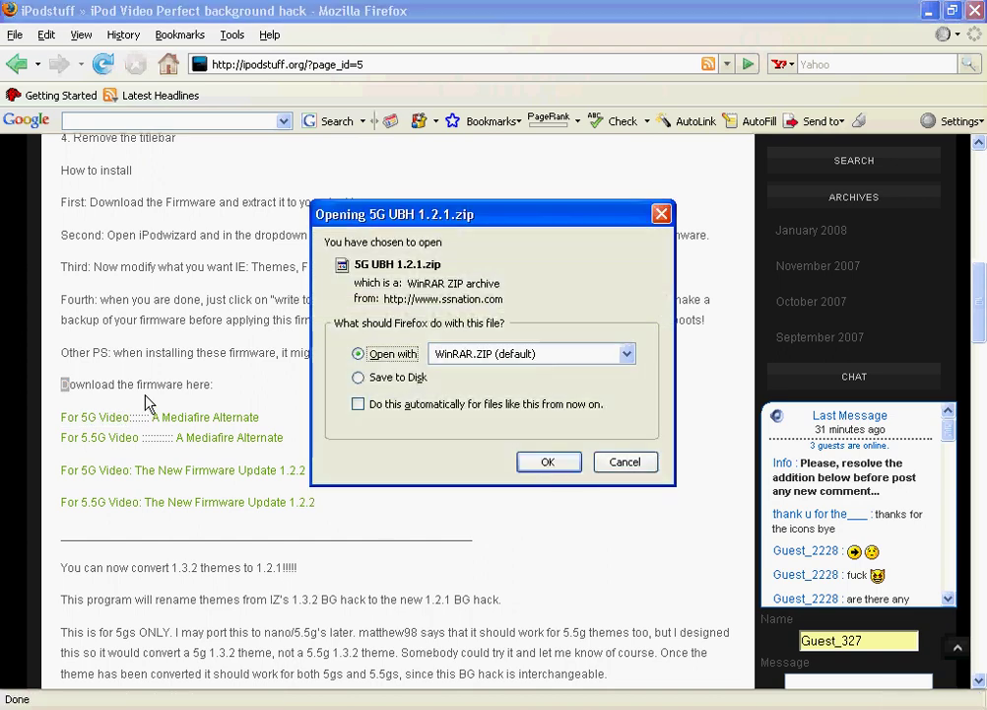
click(565, 465)
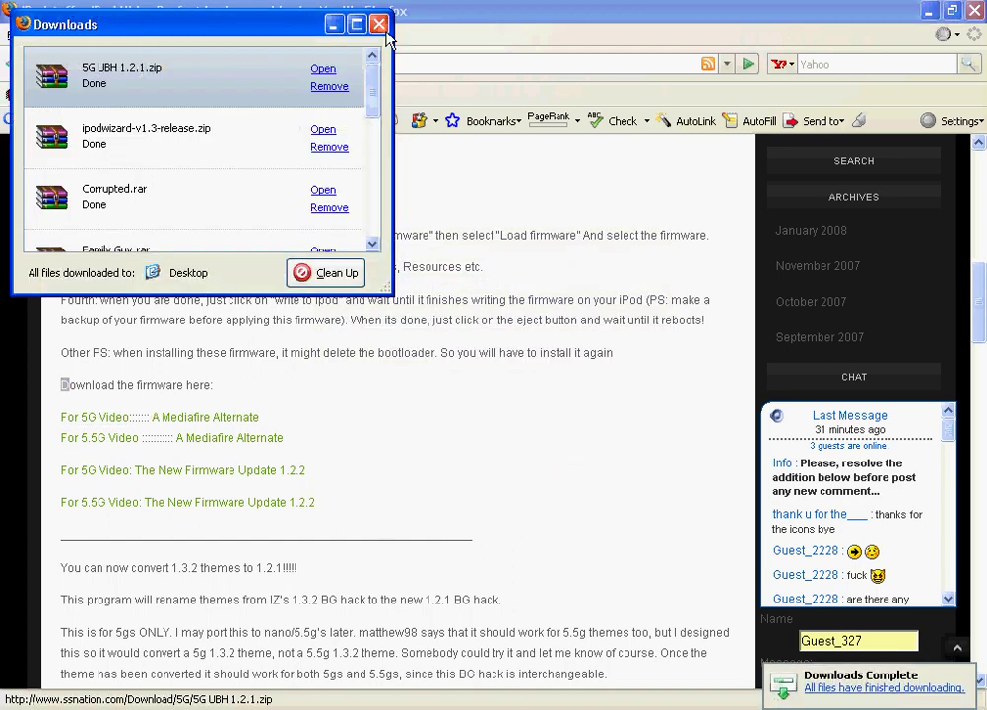
click(378, 23)
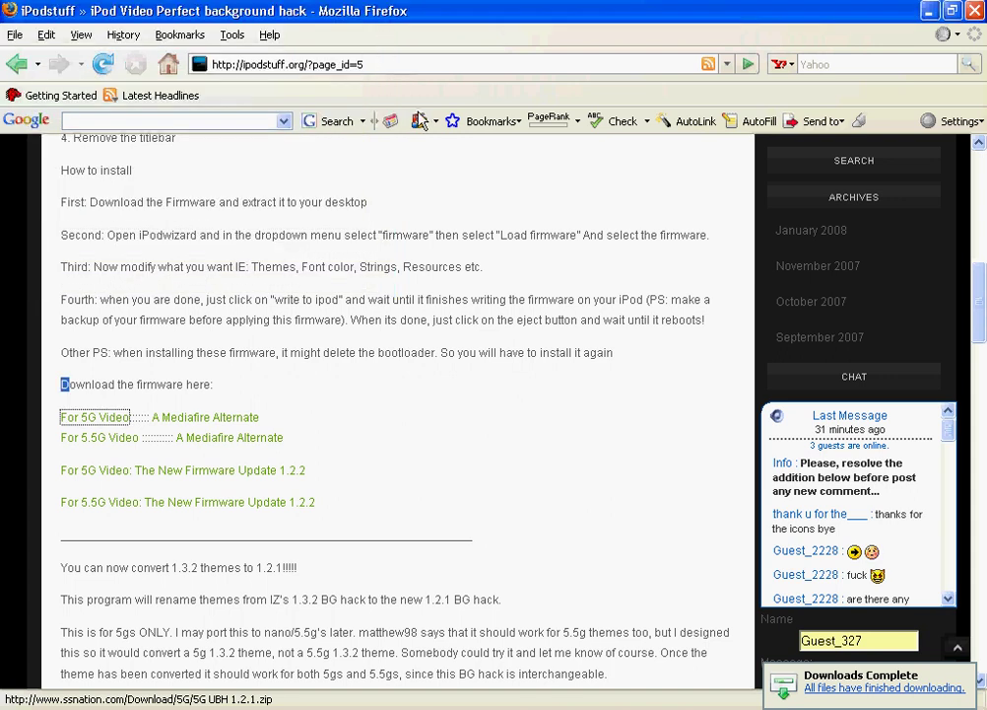
- Hide Firefox, dismiss the WinRAR reminder and extract the 5G Ultimate Background folder to the desktop
click(929, 11)
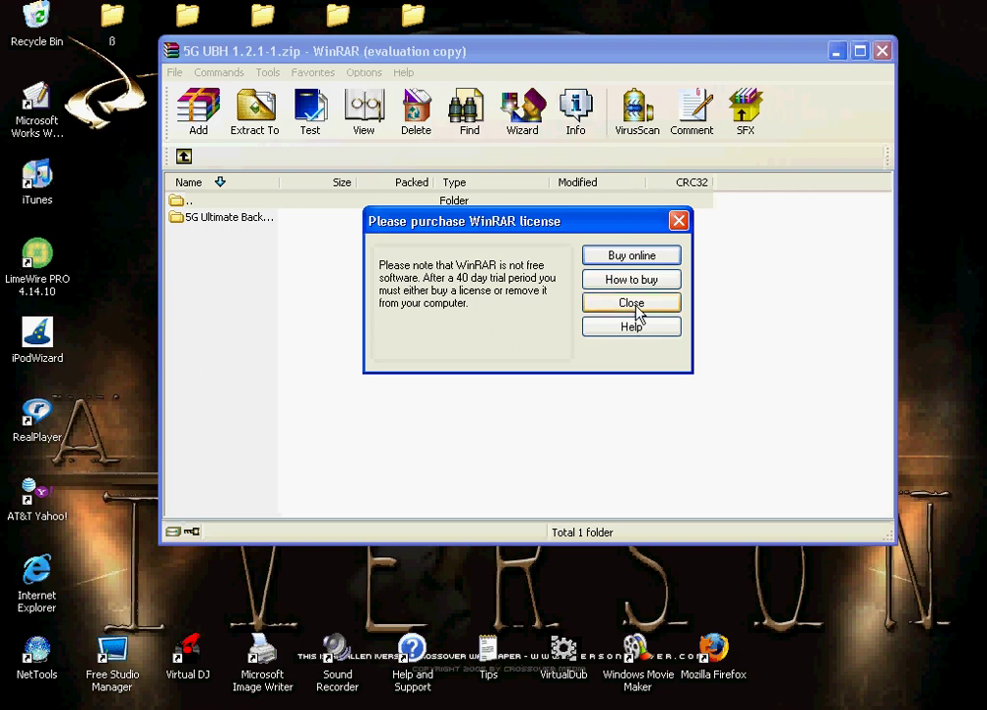
click(635, 304)
drag(404, 49, 548, 46)
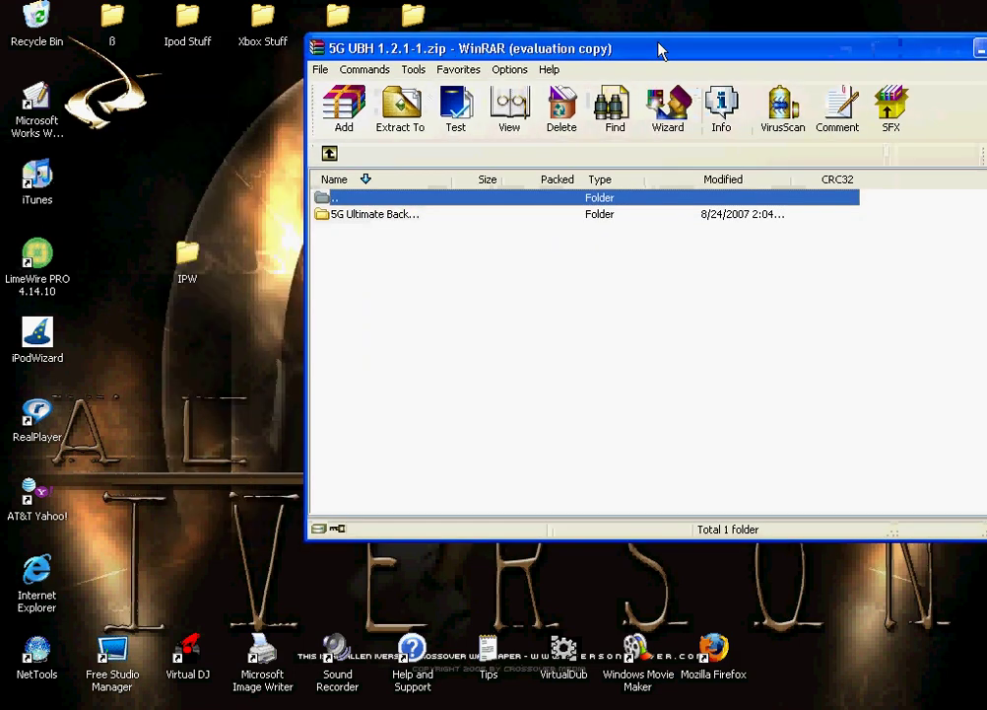
drag(385, 216, 113, 264)
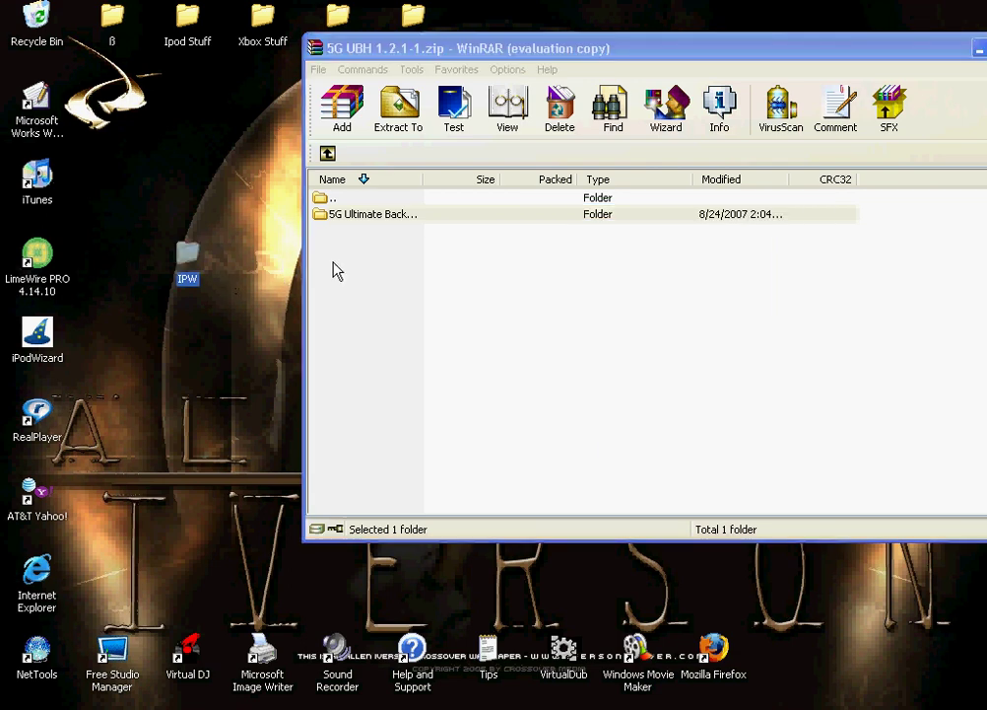
- Minimize WinRAR and relaunch iPodWizard from its desktop icon
drag(946, 47, 806, 47)
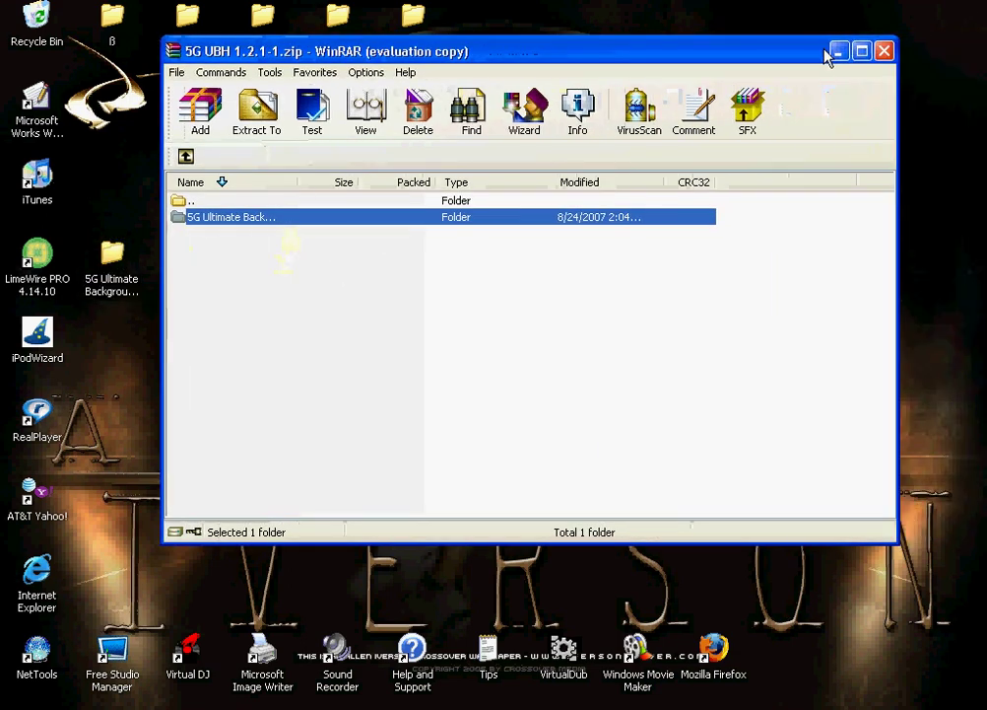
click(839, 49)
double_click(36, 335)
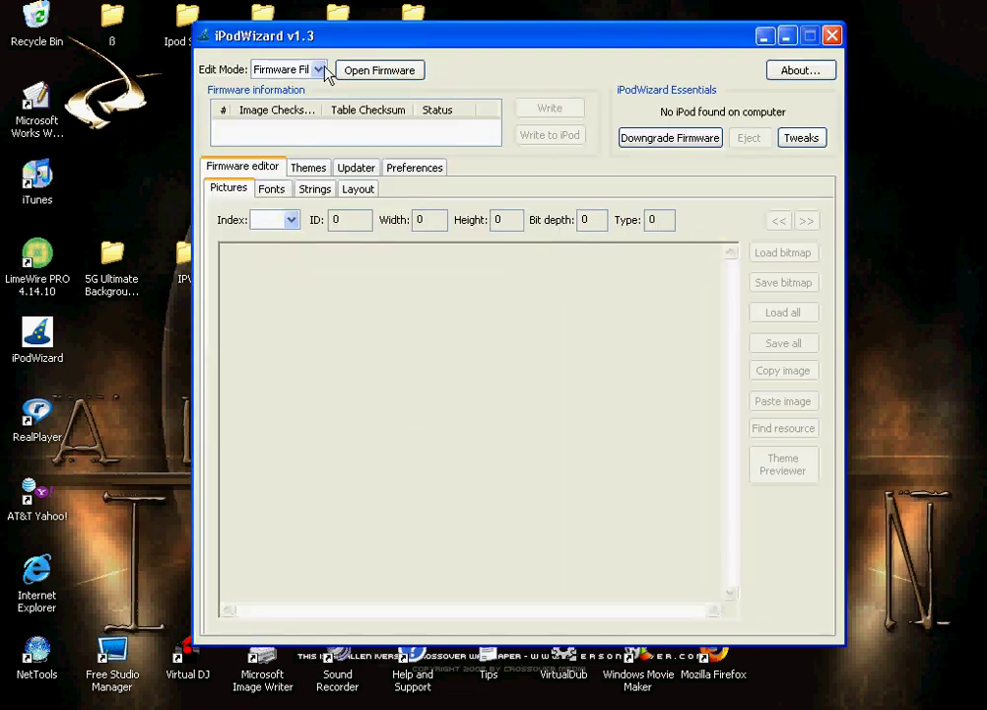
- Switch to Firmware File mode and pick the 5G Ultimate Background Hack V1.2.1 file from its Desktop folder
click(319, 70)
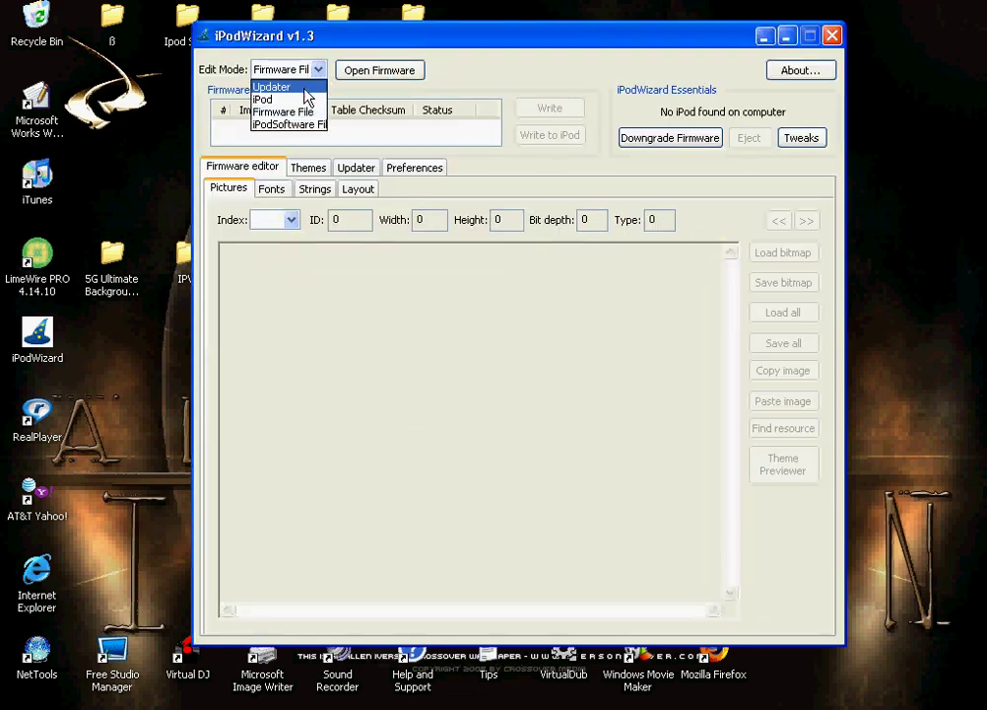
click(301, 113)
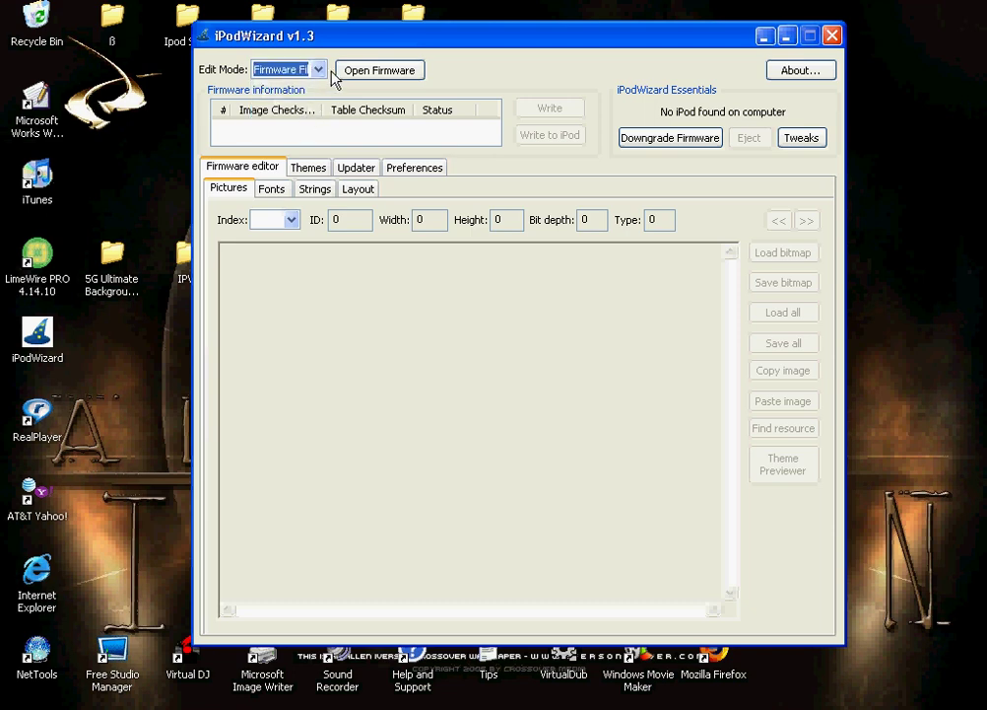
click(365, 72)
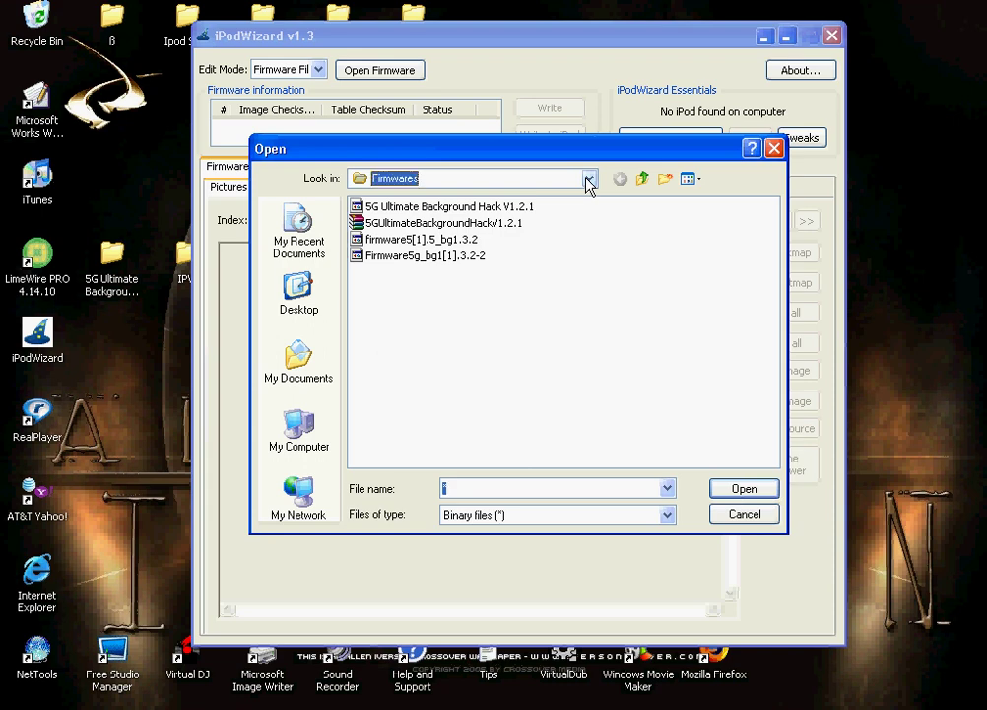
click(588, 180)
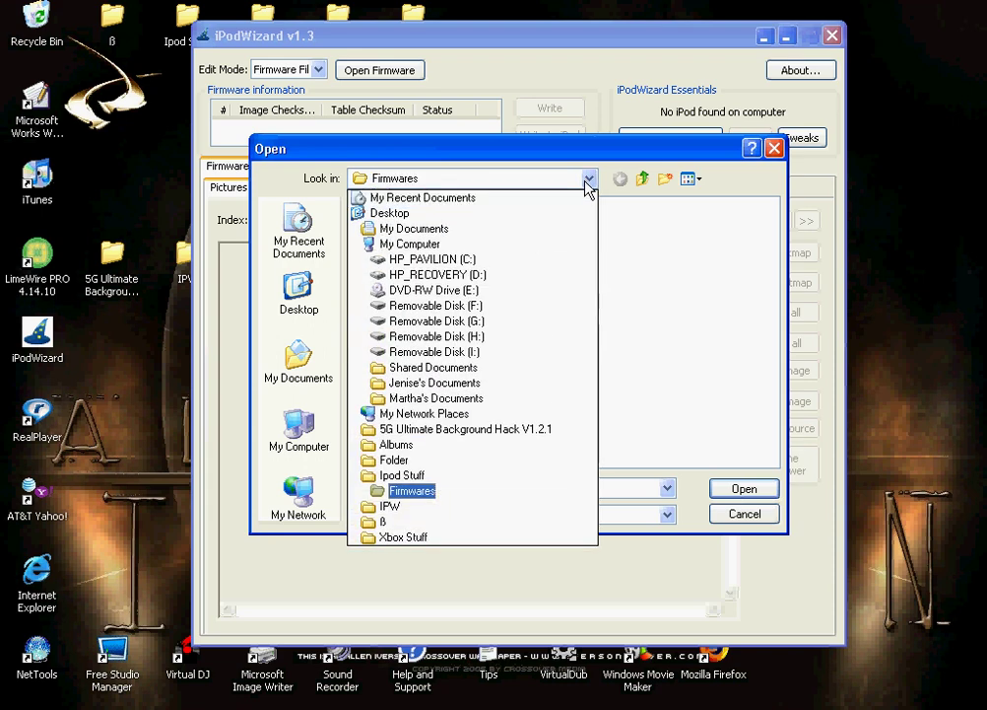
click(435, 215)
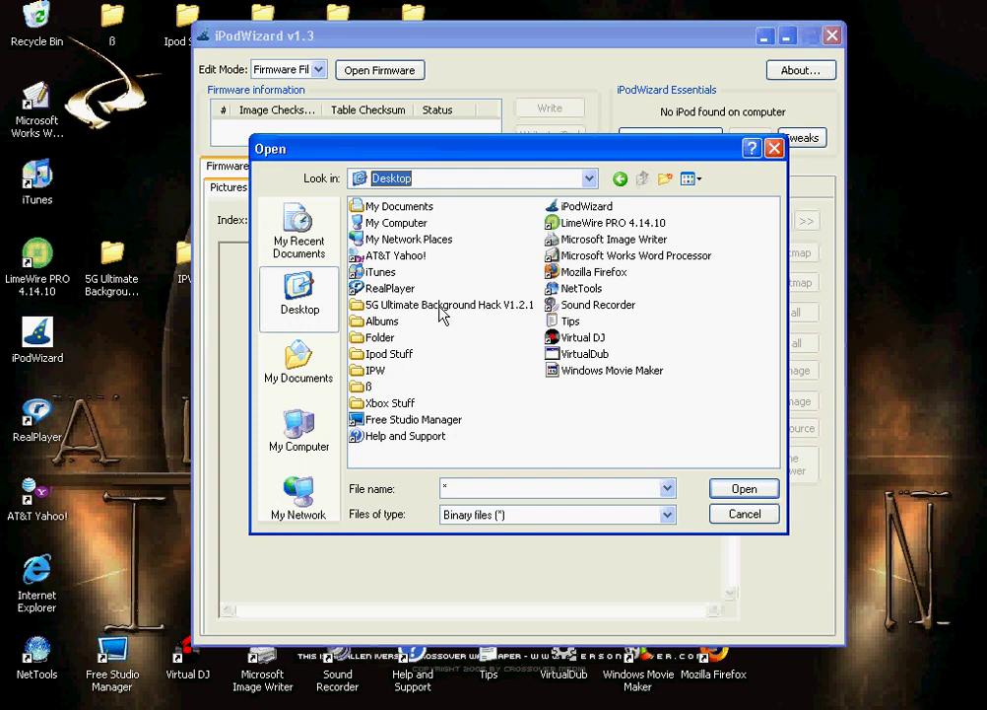
double_click(439, 307)
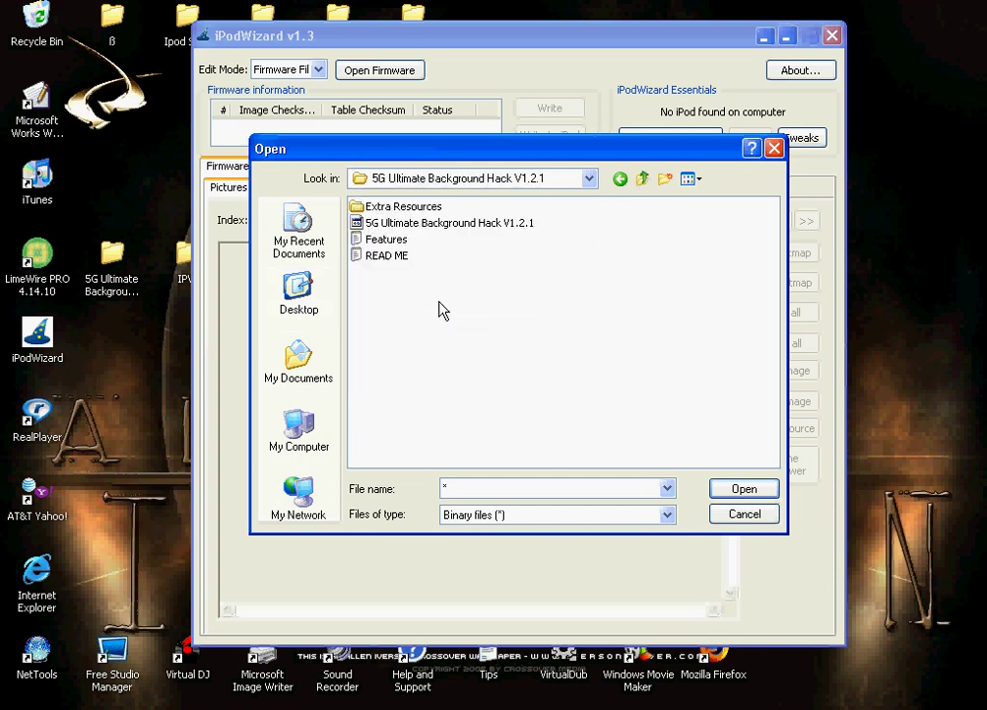
click(422, 225)
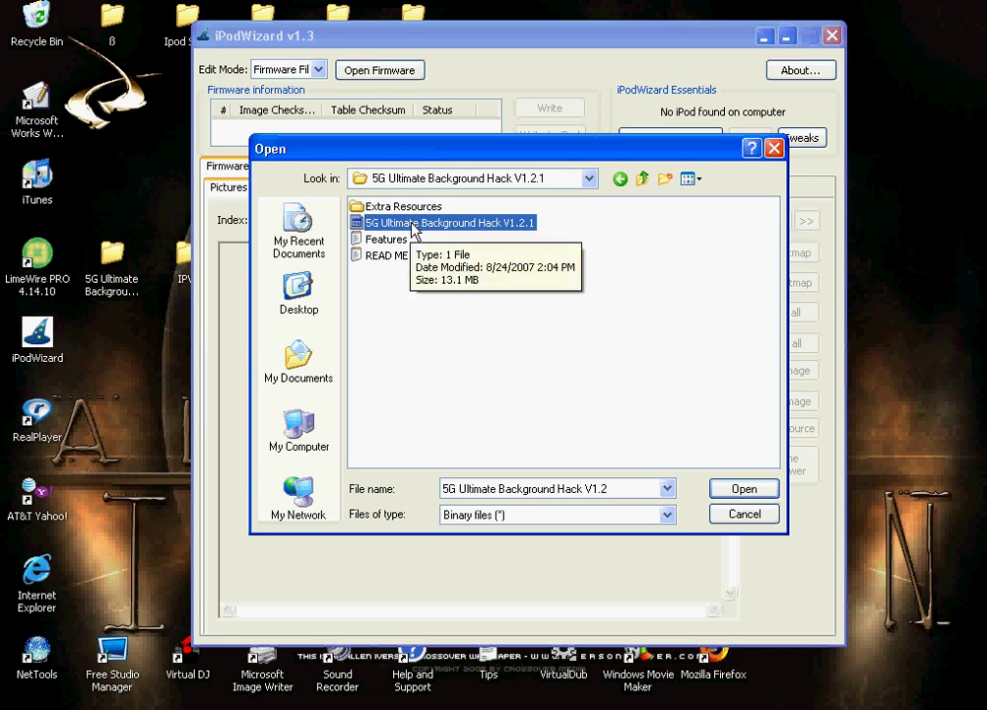
- Load the V1.2.1 firmware and step the picture Index from 13 to 138, the 320x240 background
click(744, 489)
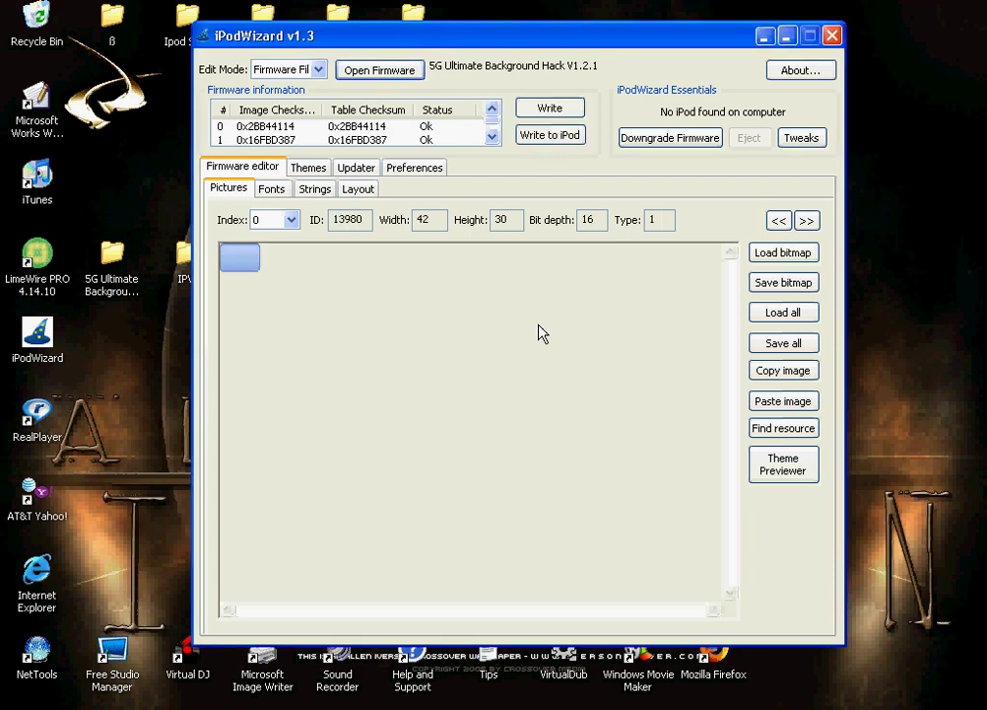
click(291, 220)
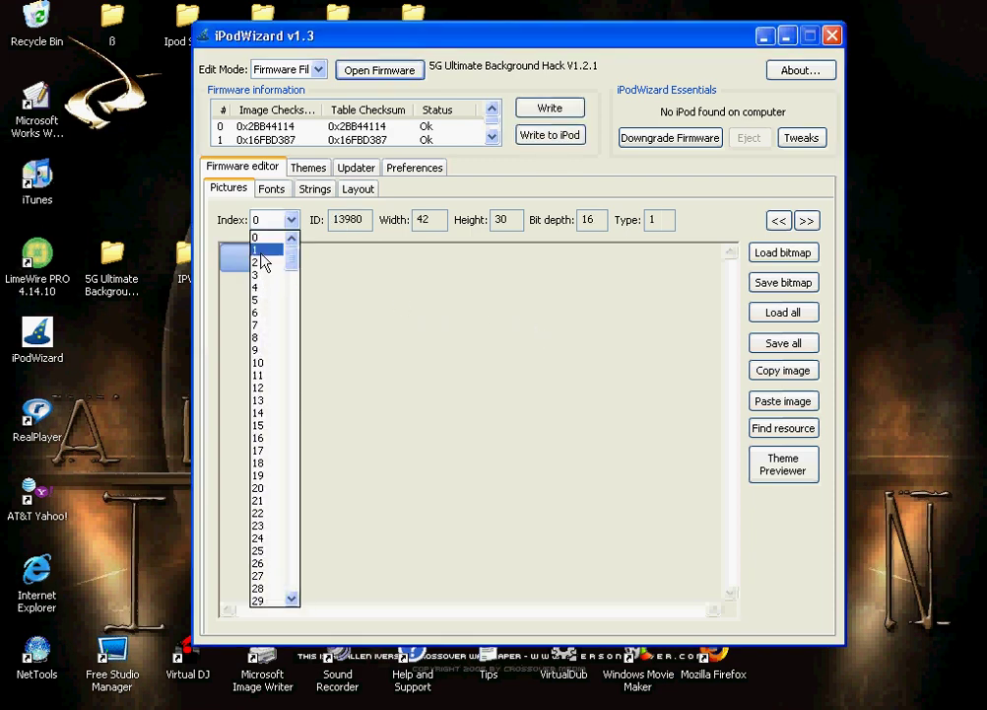
click(276, 269)
scroll(325, 306, down, 20)
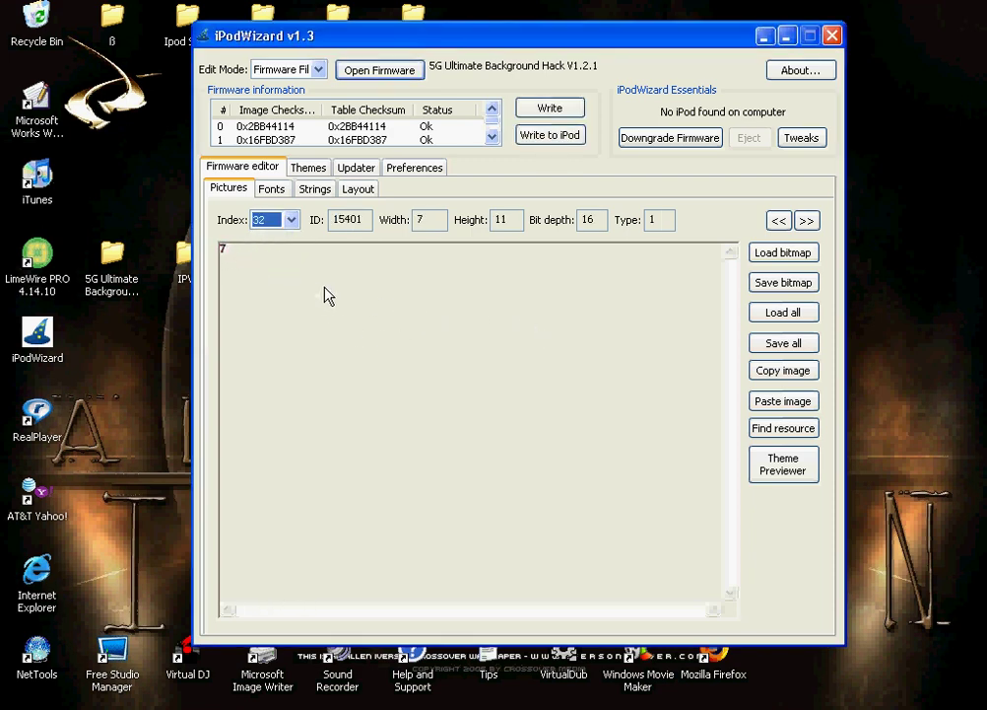
scroll(303, 291, down, 20)
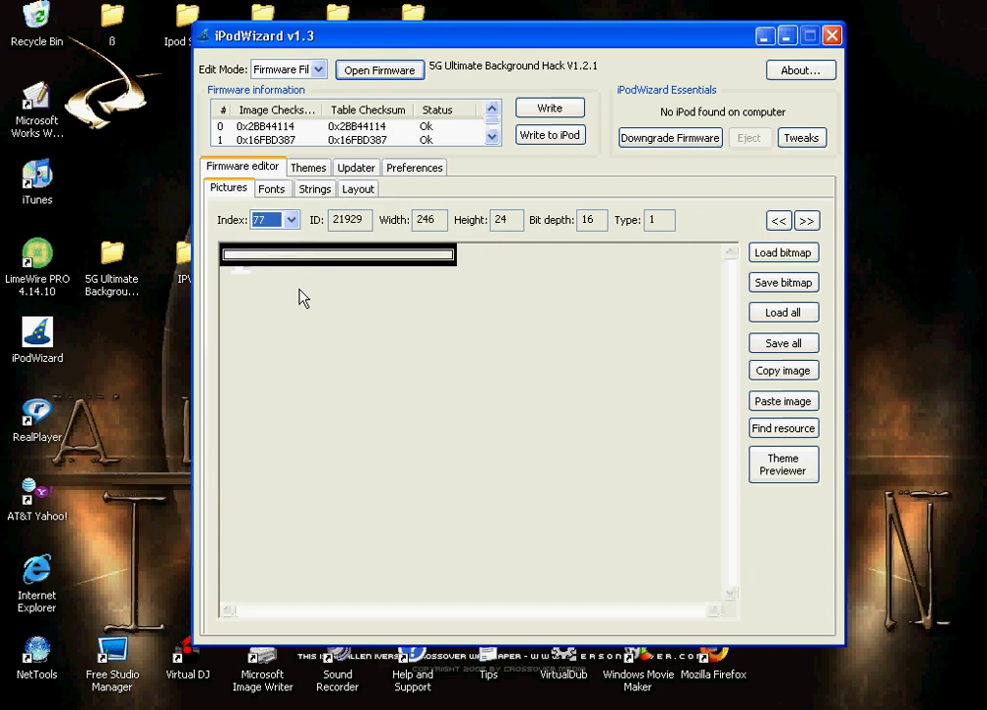
scroll(304, 314, down, 20)
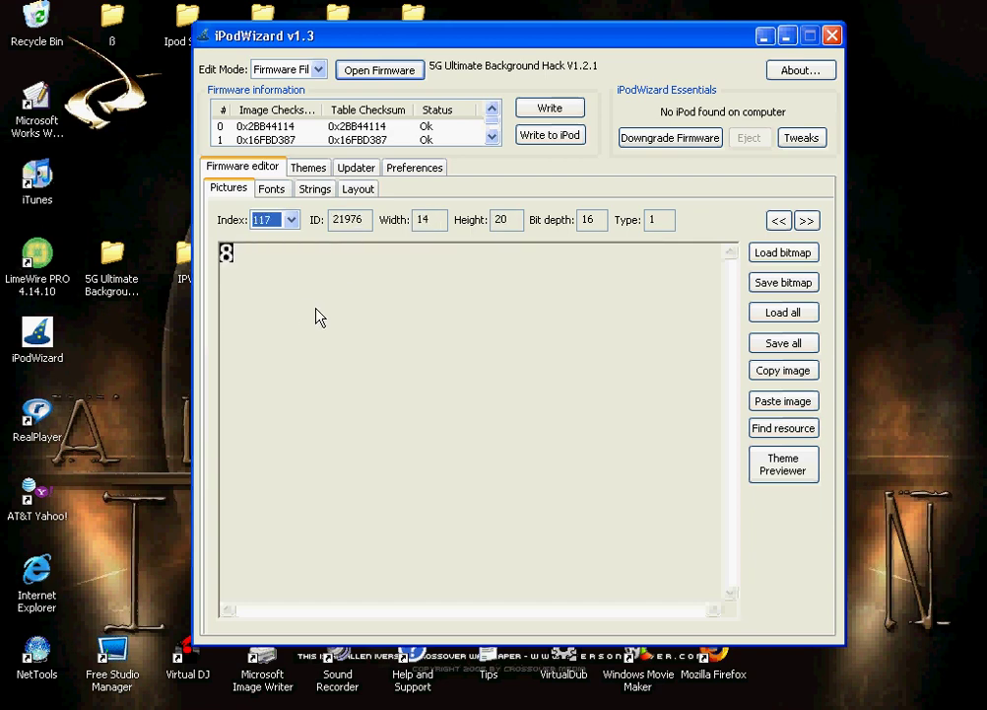
scroll(320, 319, down, 3)
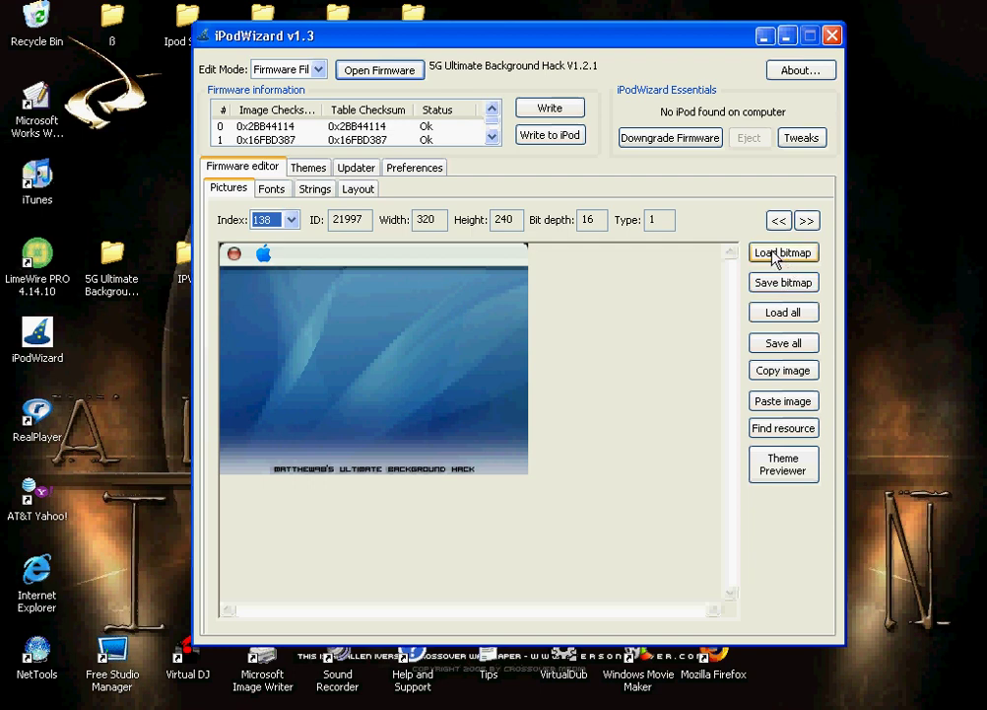
- Minimize iPodWizard, return to Firefox and go to ipodwizard.net
click(788, 36)
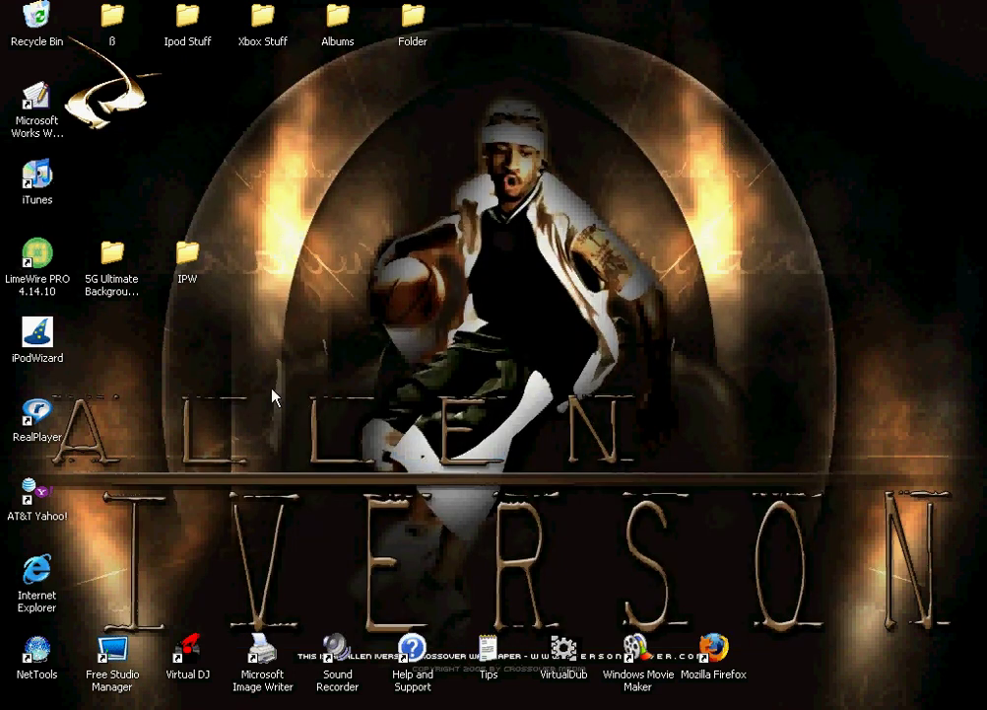
key(alt+Tab)
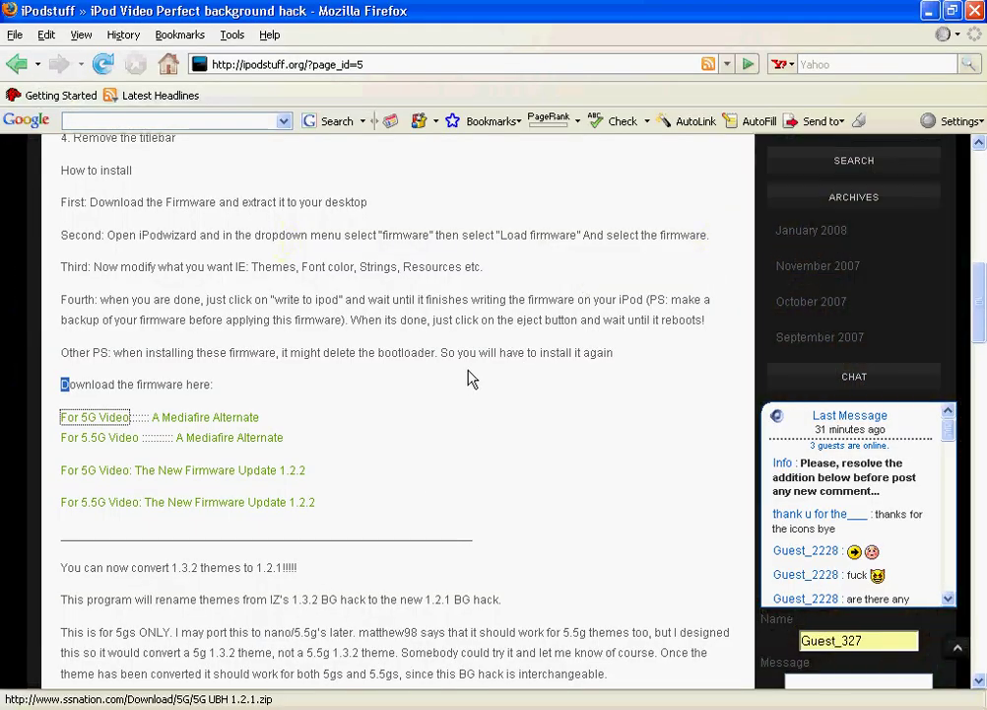
click(409, 67)
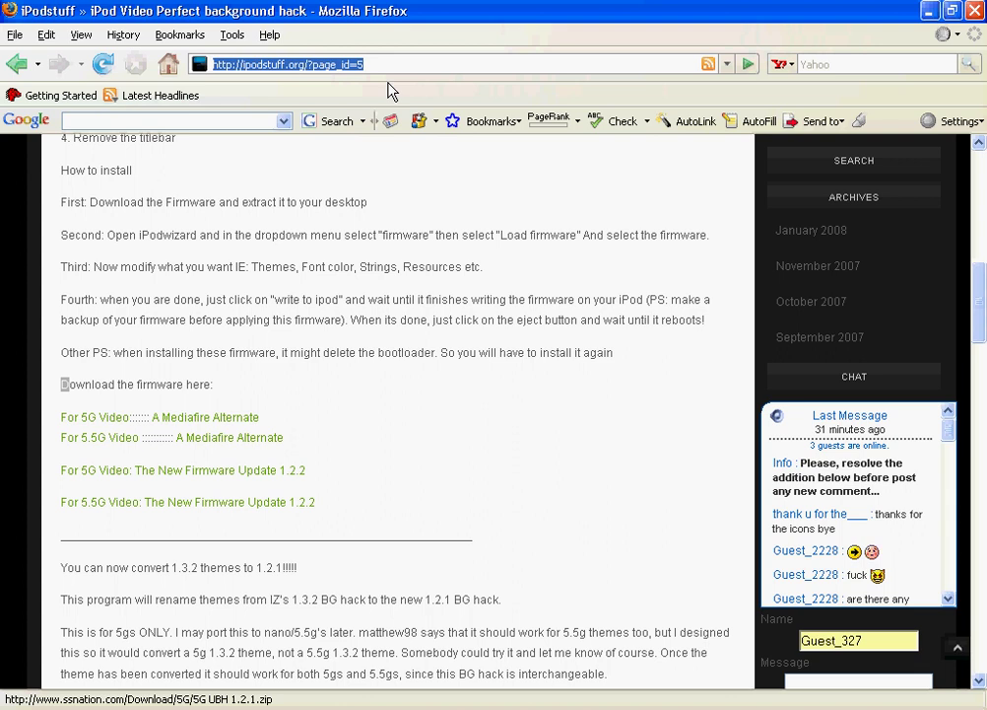
text(ipodwizard.)
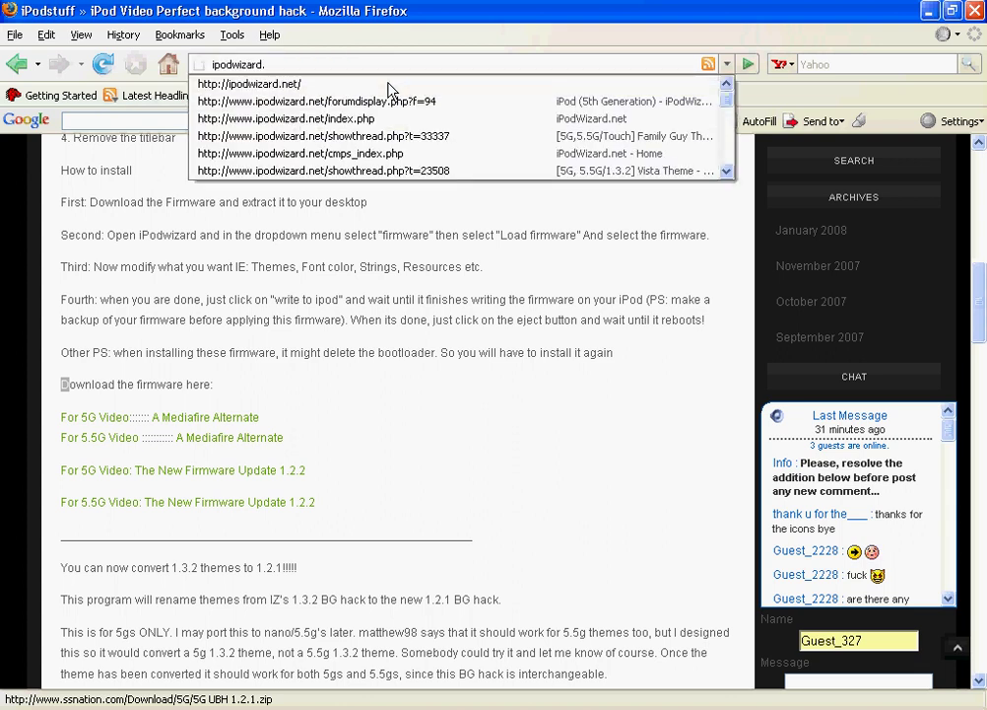
text(net)
key(Return)
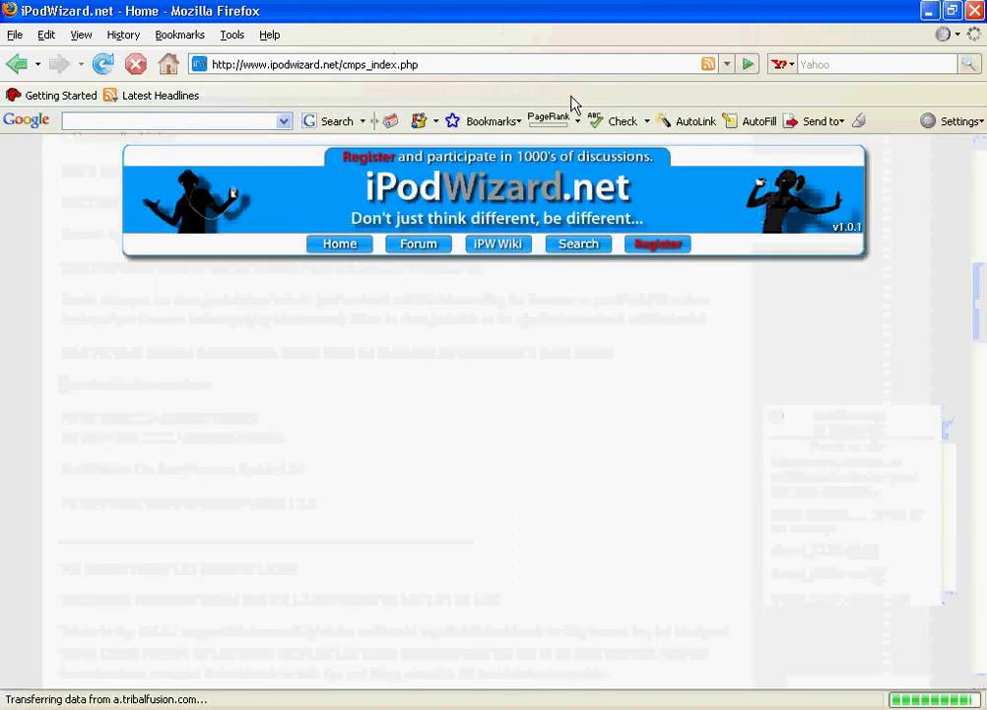
- Enter the Forum and open iPod (5th Generation) under Modding > Themes
click(435, 254)
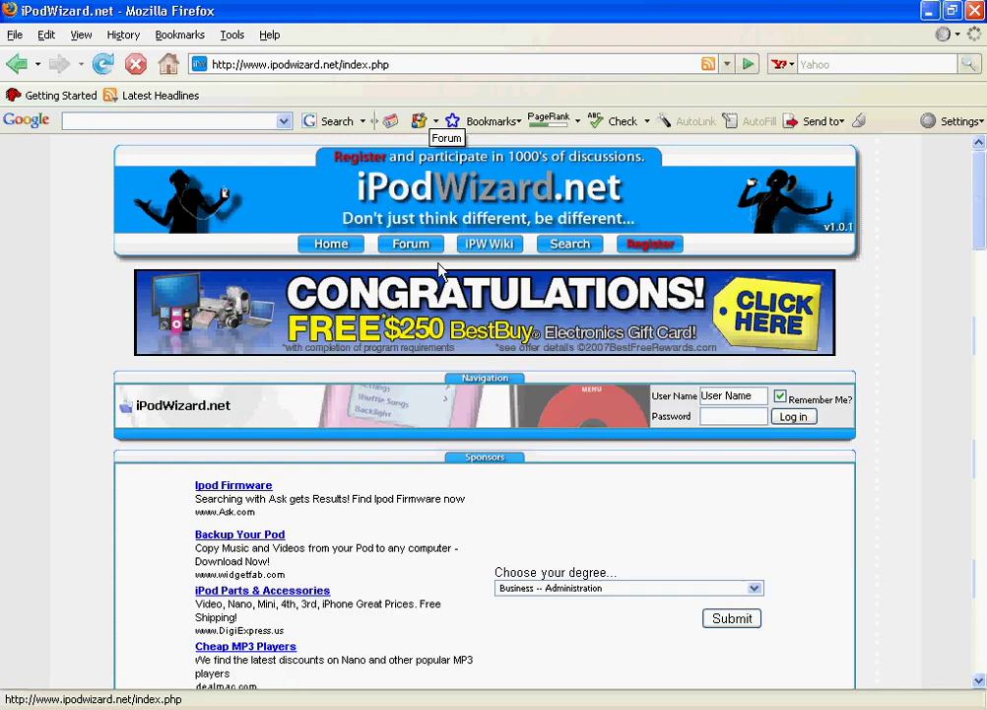
scroll(438, 276, down, 4)
scroll(403, 325, down, 4)
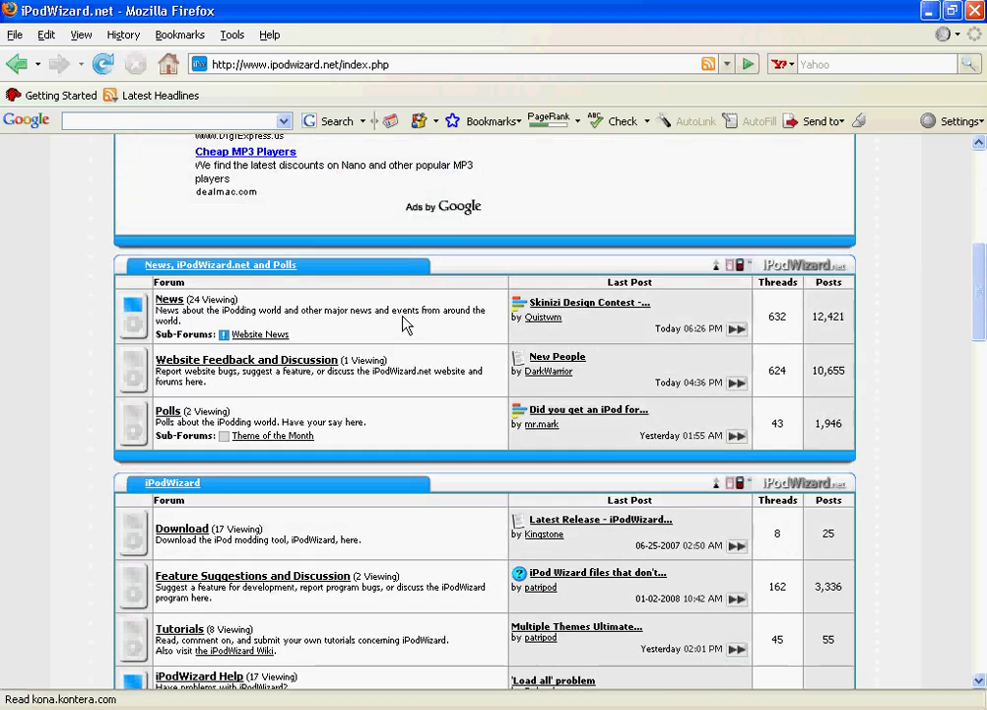
scroll(403, 335, down, 4)
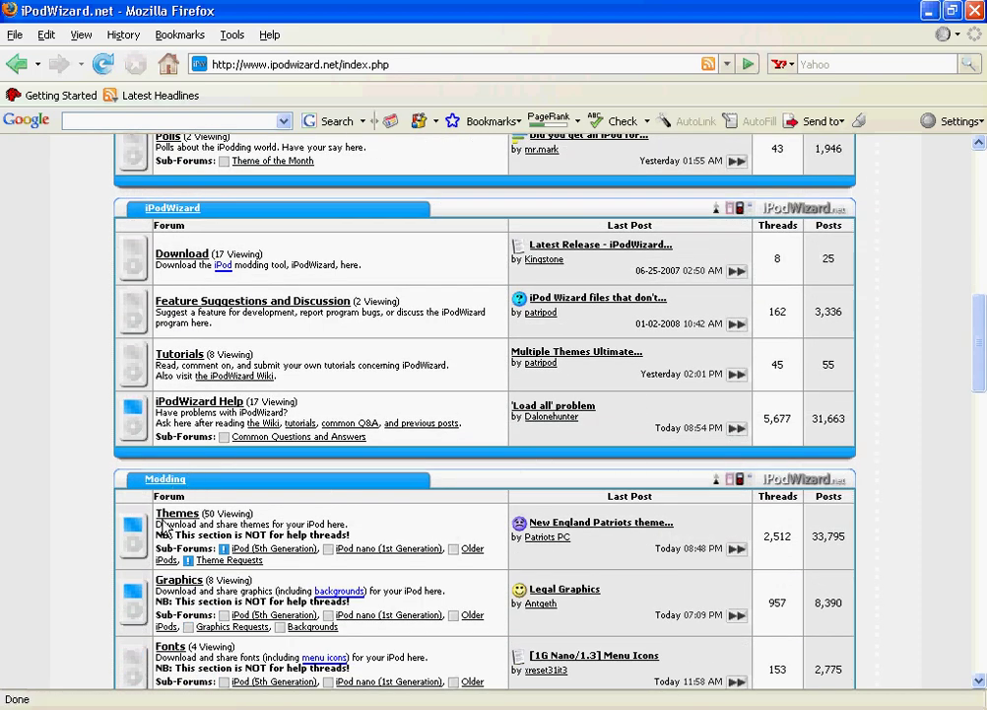
scroll(172, 523, down, 1)
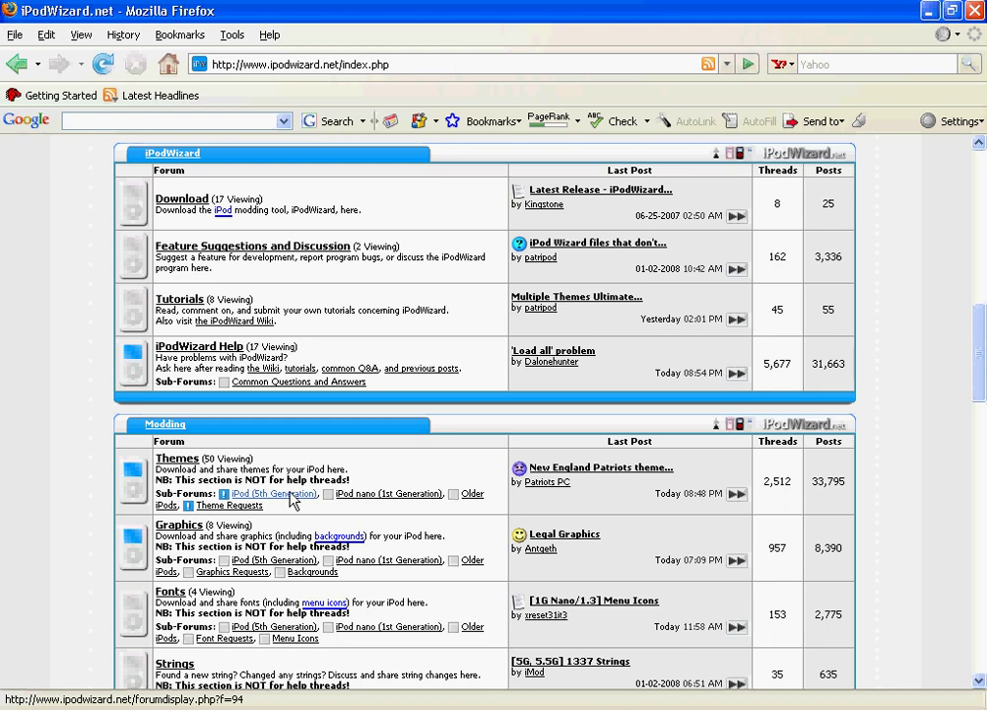
click(290, 495)
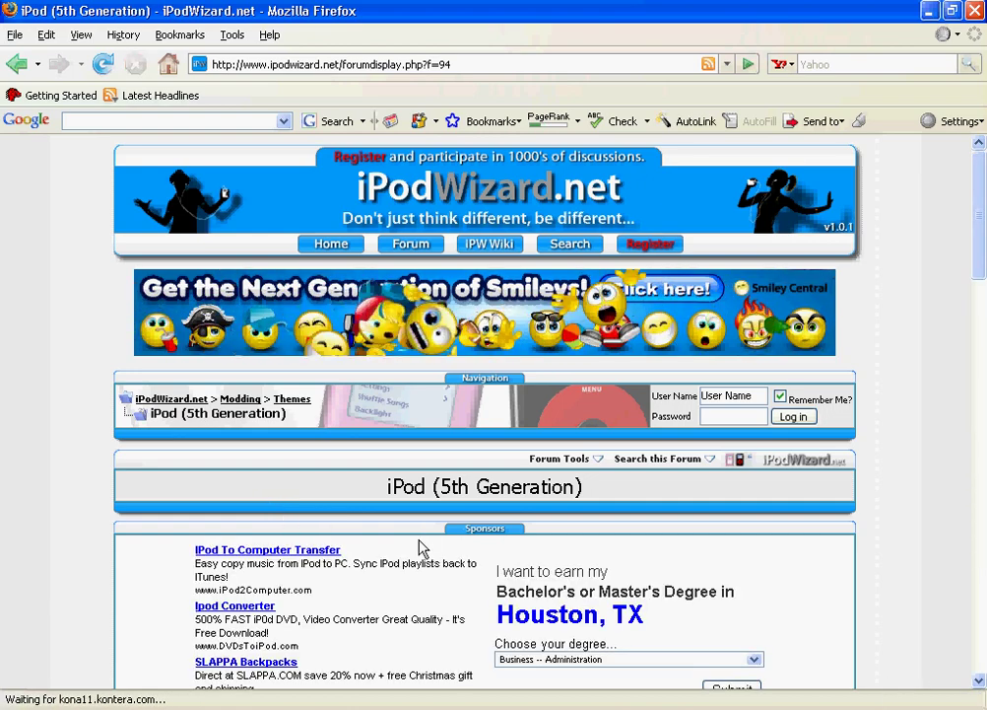
- Find and open the '[5G,5.5G/Touch] Corrupted Theme' thread in the 5G theme listings
scroll(416, 544, down, 2)
scroll(409, 552, down, 6)
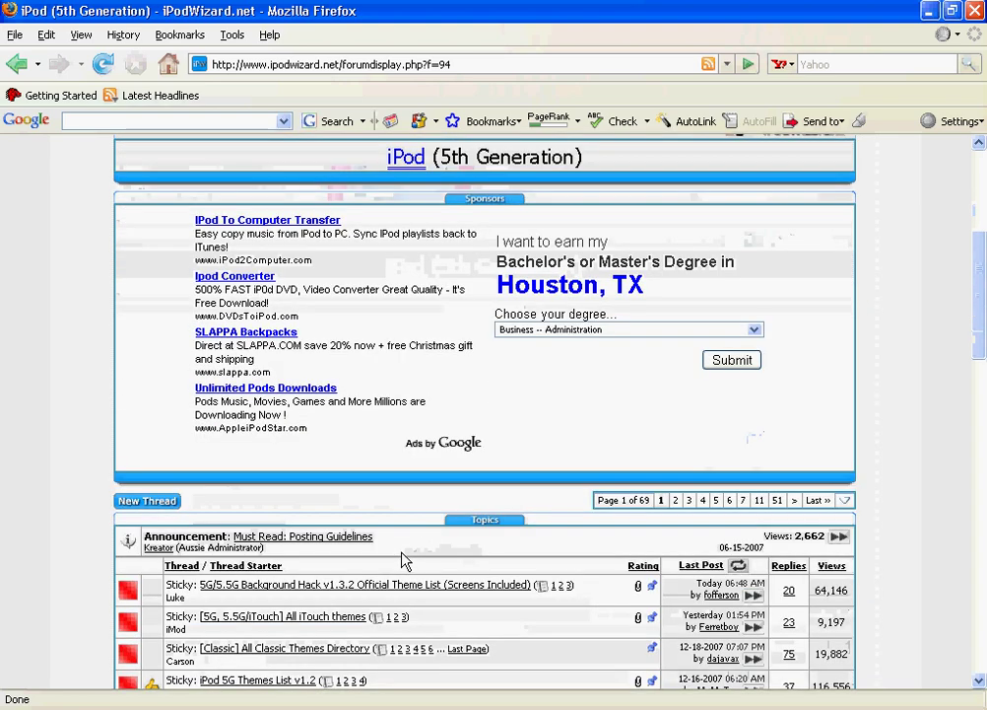
scroll(382, 548, down, 3)
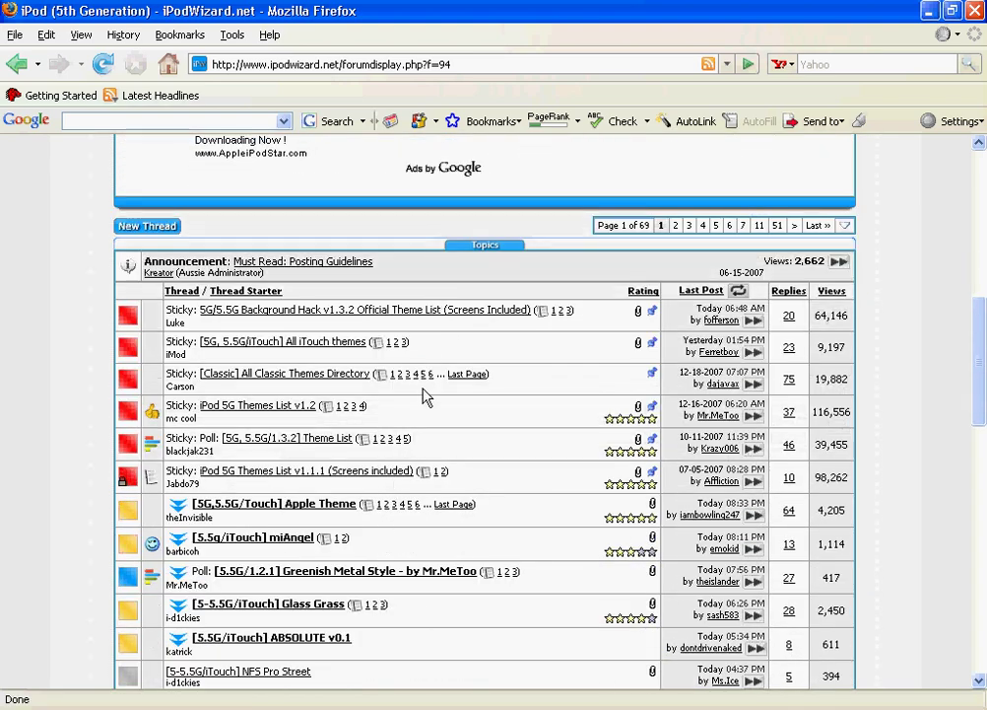
scroll(296, 399, down, 2)
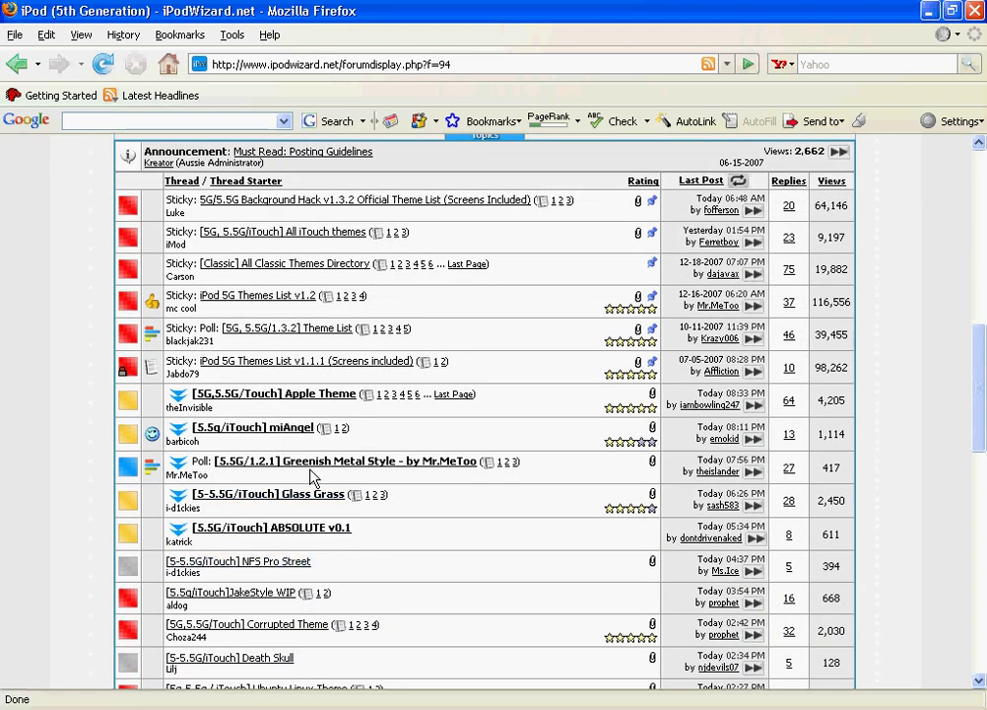
scroll(309, 475, up, 3)
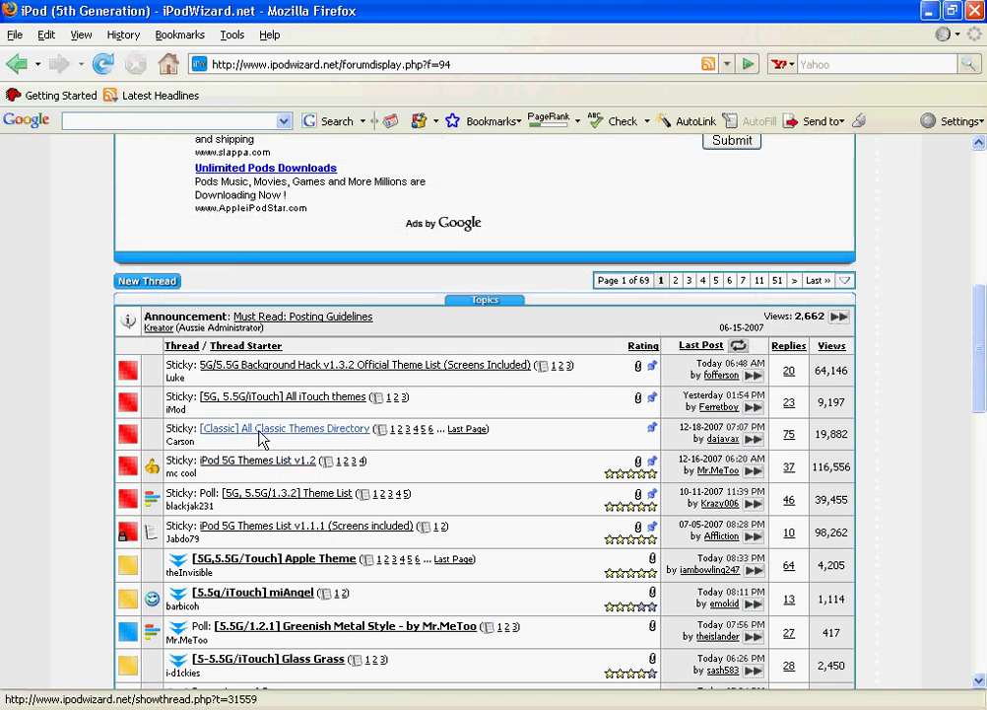
mouse_move(264, 437)
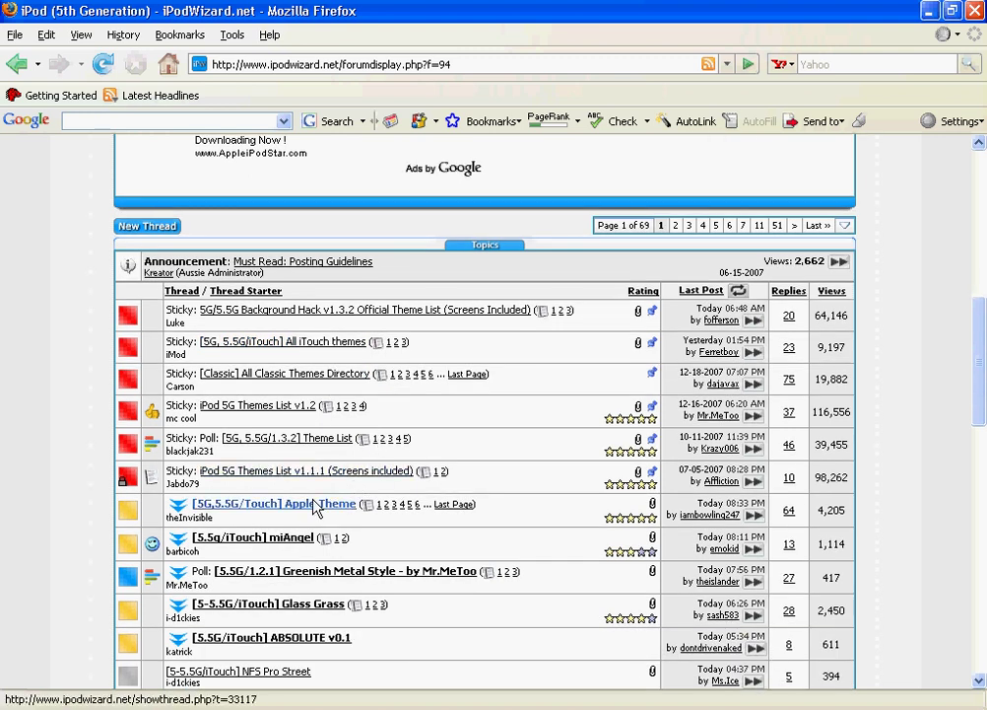
scroll(315, 493, down, 1)
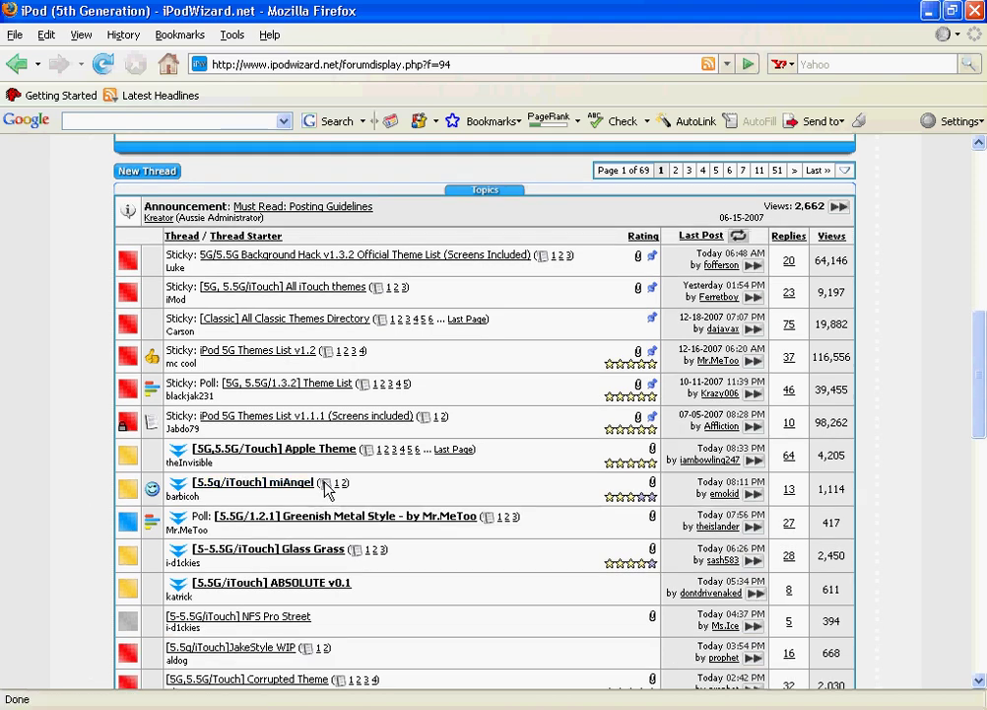
scroll(308, 495, down, 1)
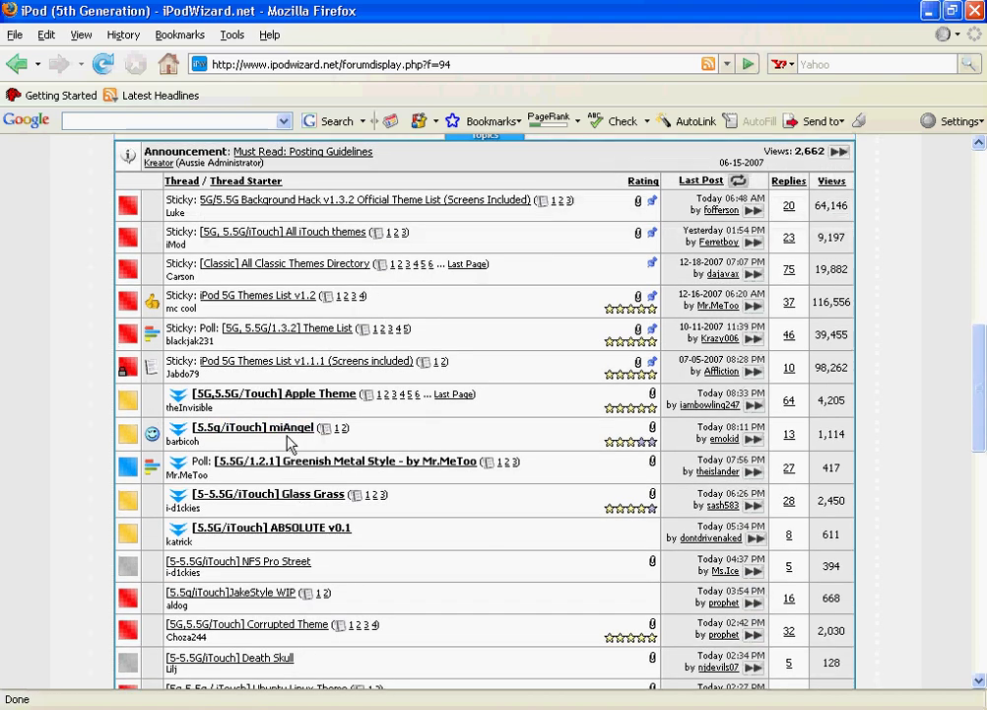
scroll(289, 417, down, 1)
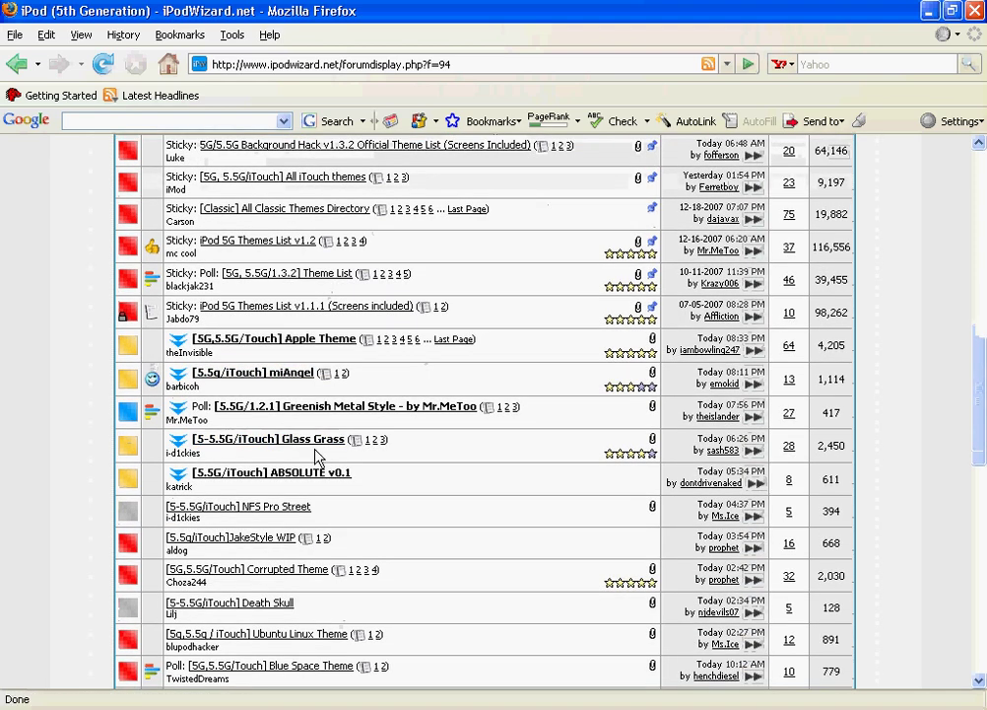
click(281, 572)
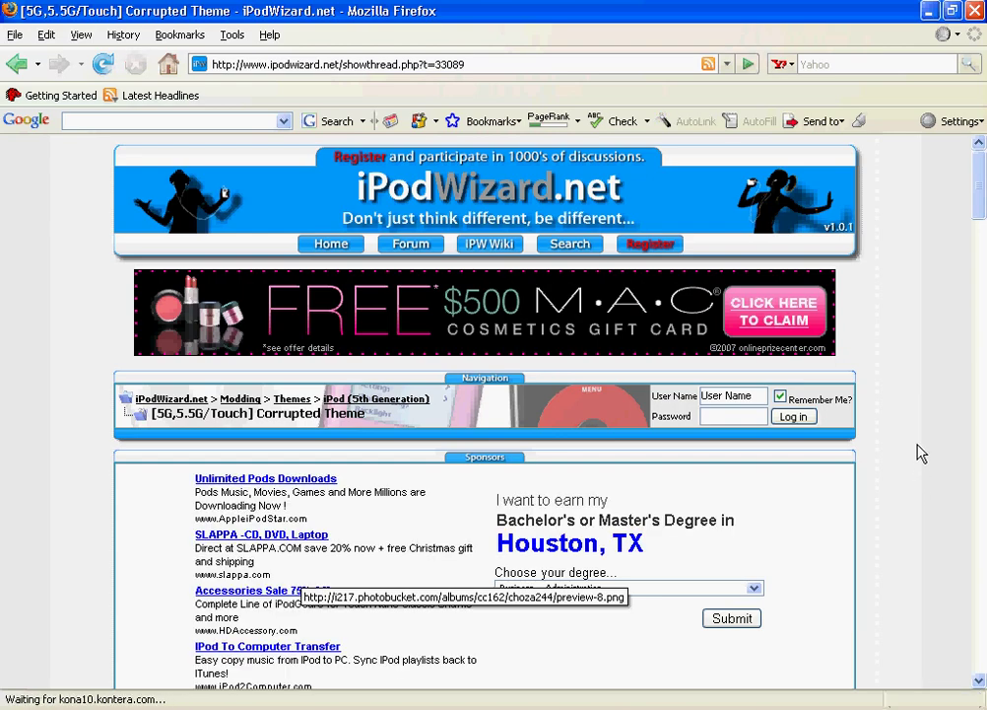
- Download the Corrupted.rar attachment, open it with WinRAR, then close Downloads and minimize Firefox
scroll(919, 454, down, 11)
scroll(916, 430, down, 4)
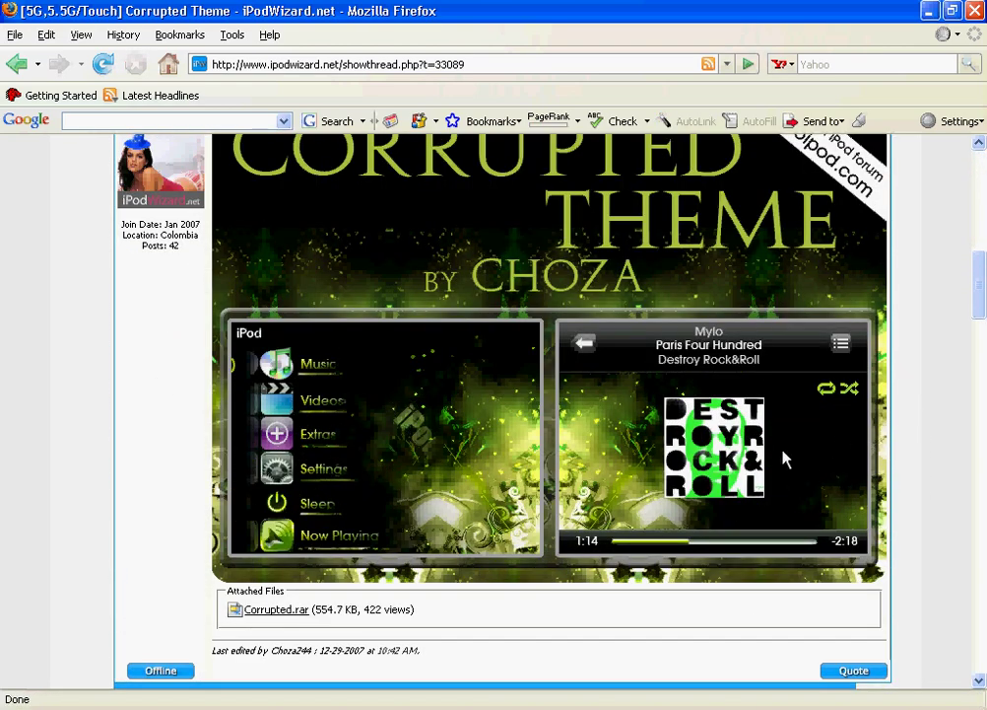
scroll(714, 459, down, 5)
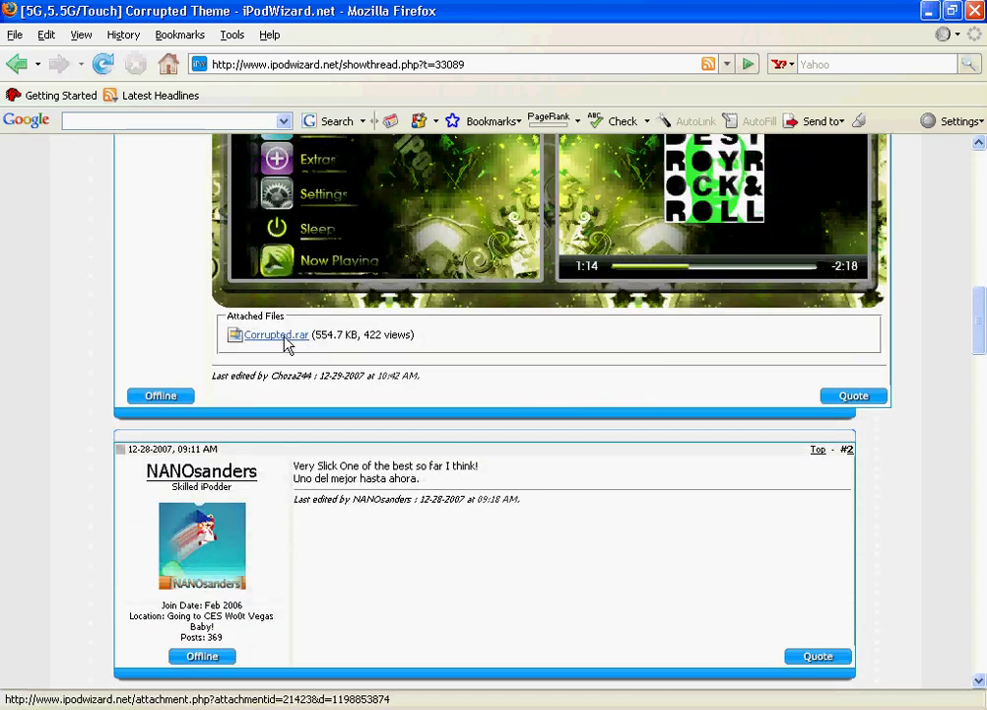
click(285, 336)
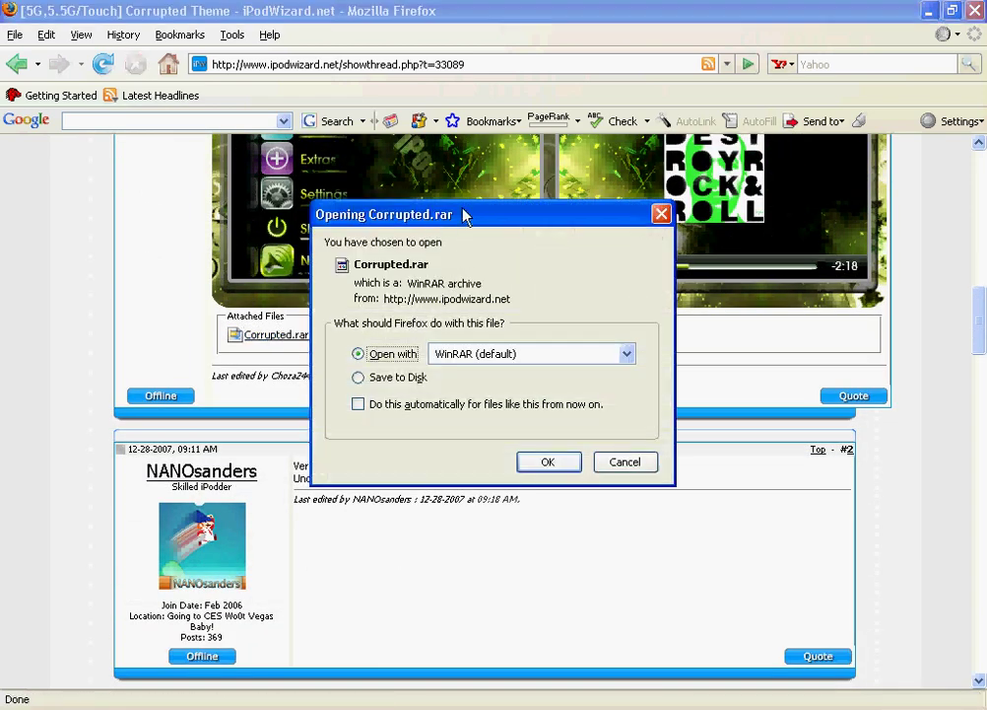
click(550, 460)
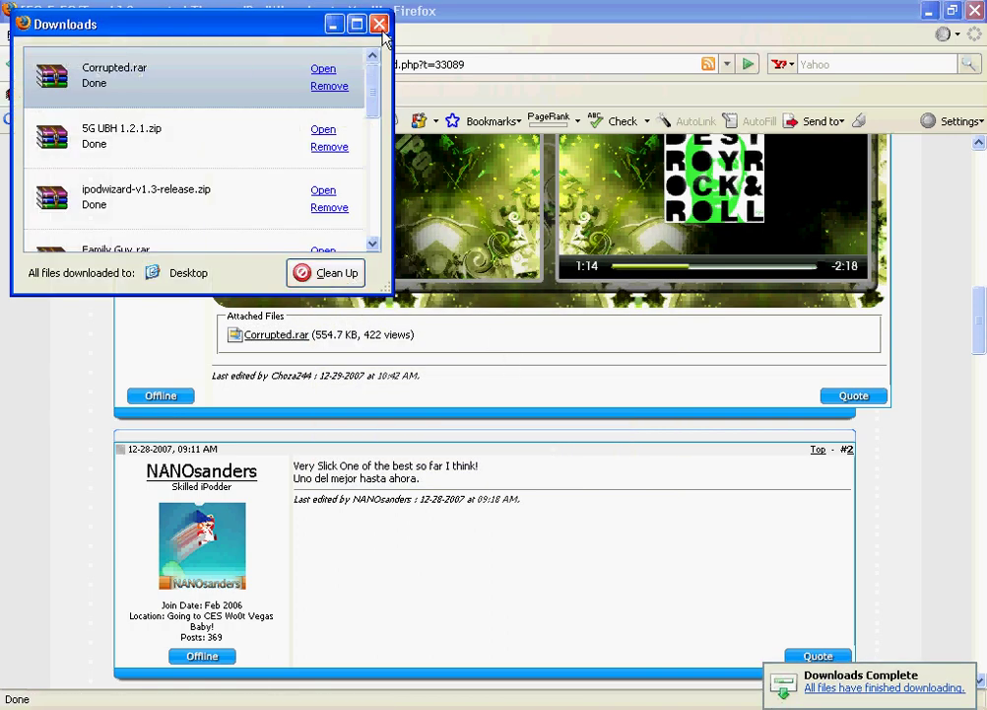
click(512, 16)
click(933, 11)
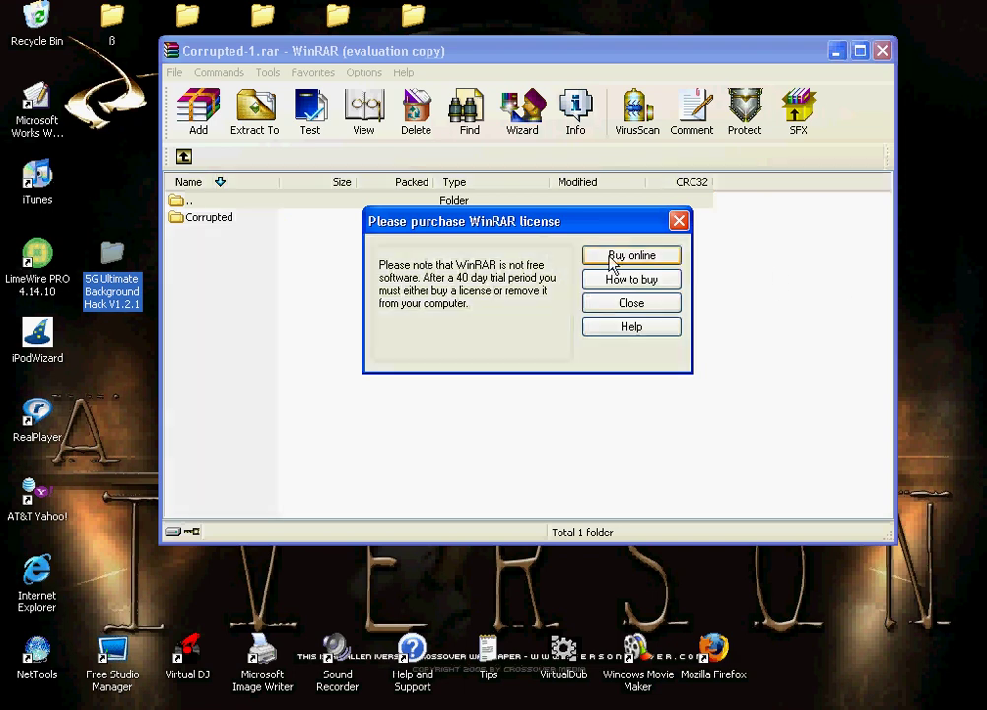
- Dismiss the license reminder, drag the Corrupted folder onto the desktop, then close WinRAR
click(651, 305)
click(207, 219)
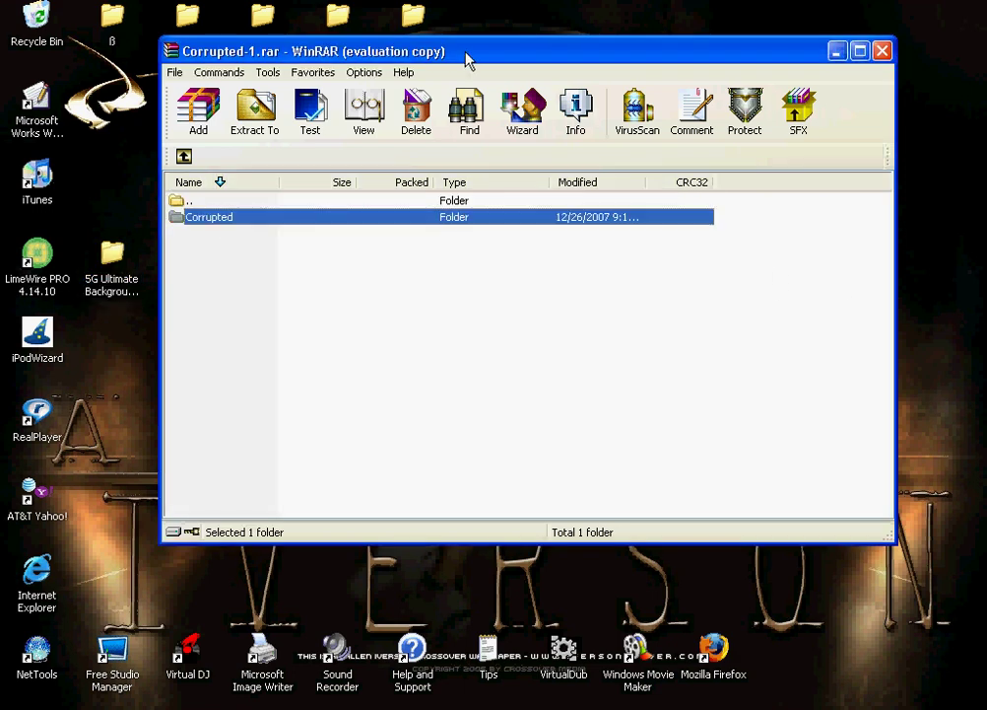
drag(465, 54, 606, 41)
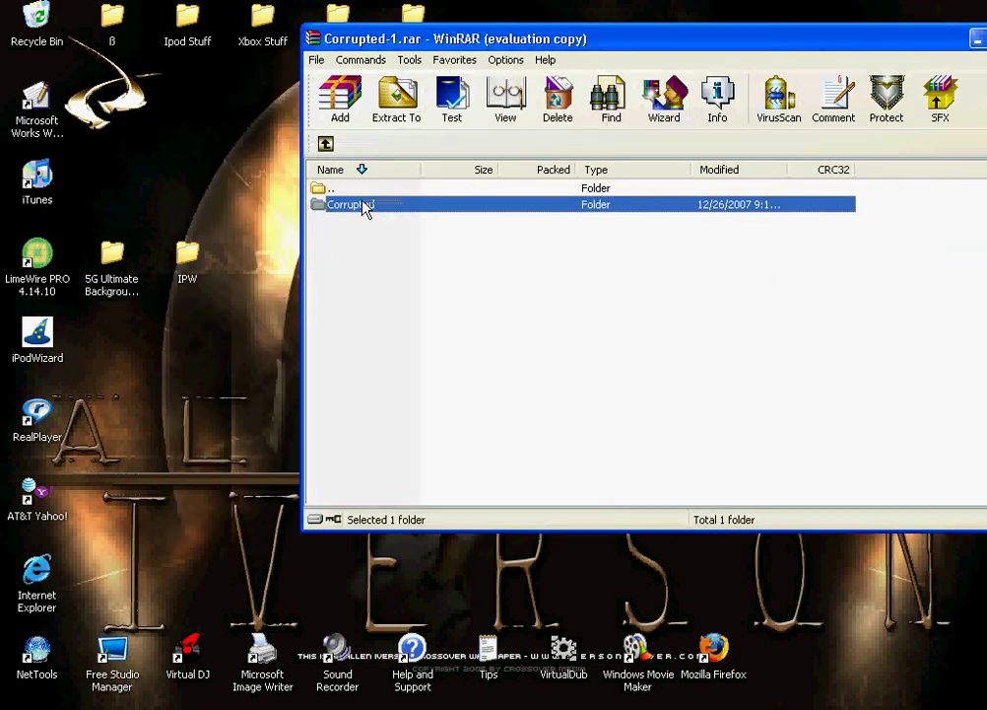
drag(363, 205, 296, 279)
drag(193, 345, 194, 345)
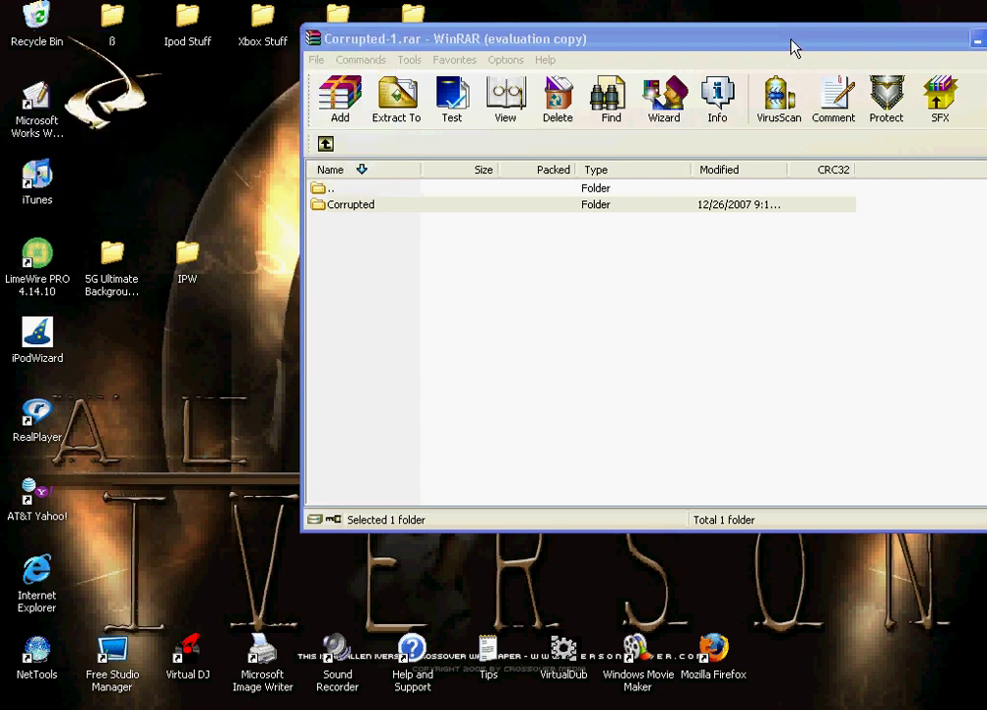
mouse_move(794, 50)
mouse_down()
mouse_move(772, 77)
mouse_move(794, 74)
mouse_up()
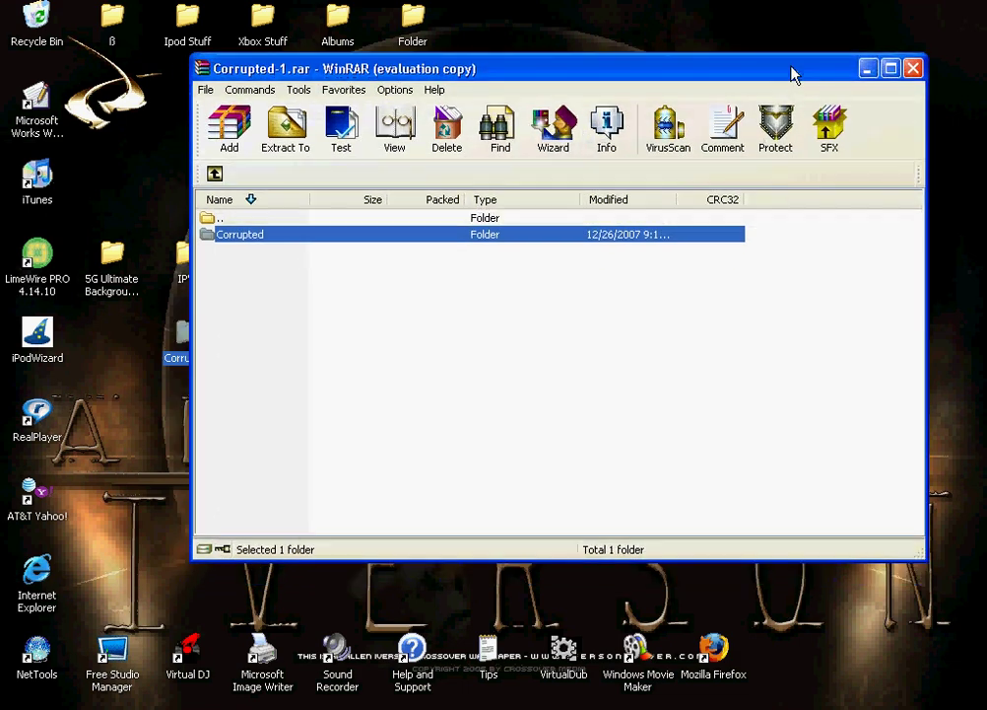
click(914, 69)
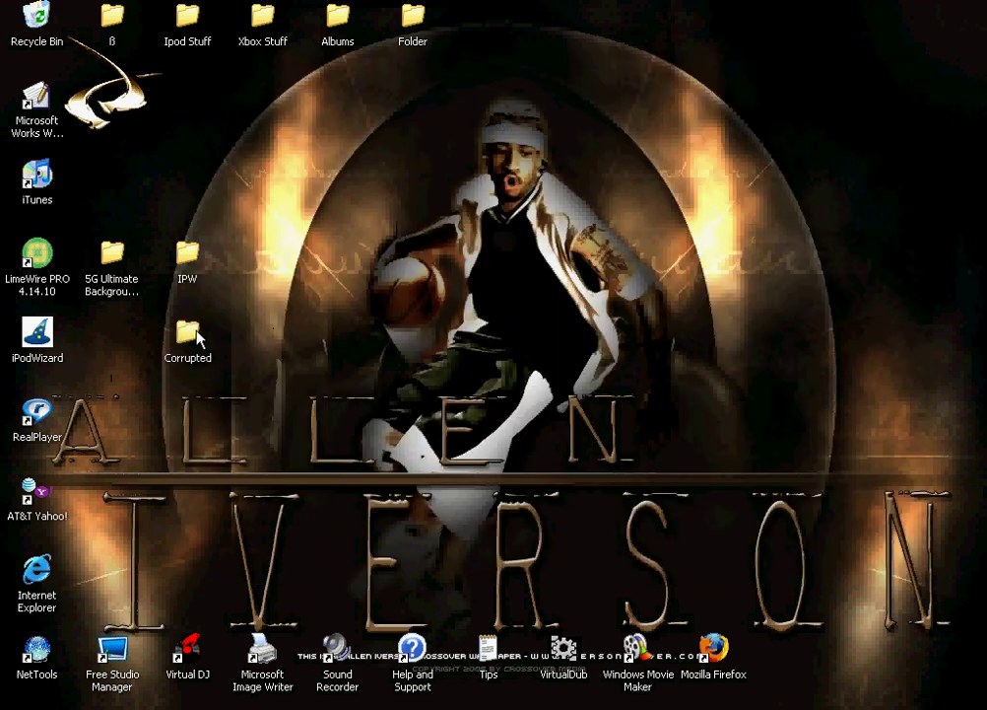
click(314, 350)
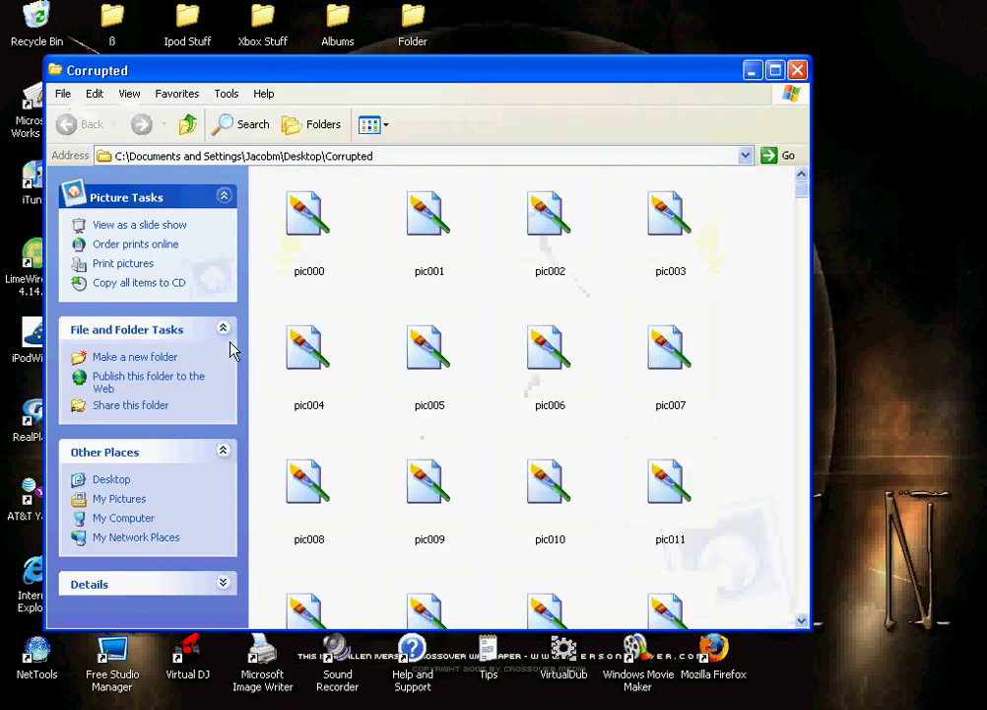
scroll(318, 245, down, 20)
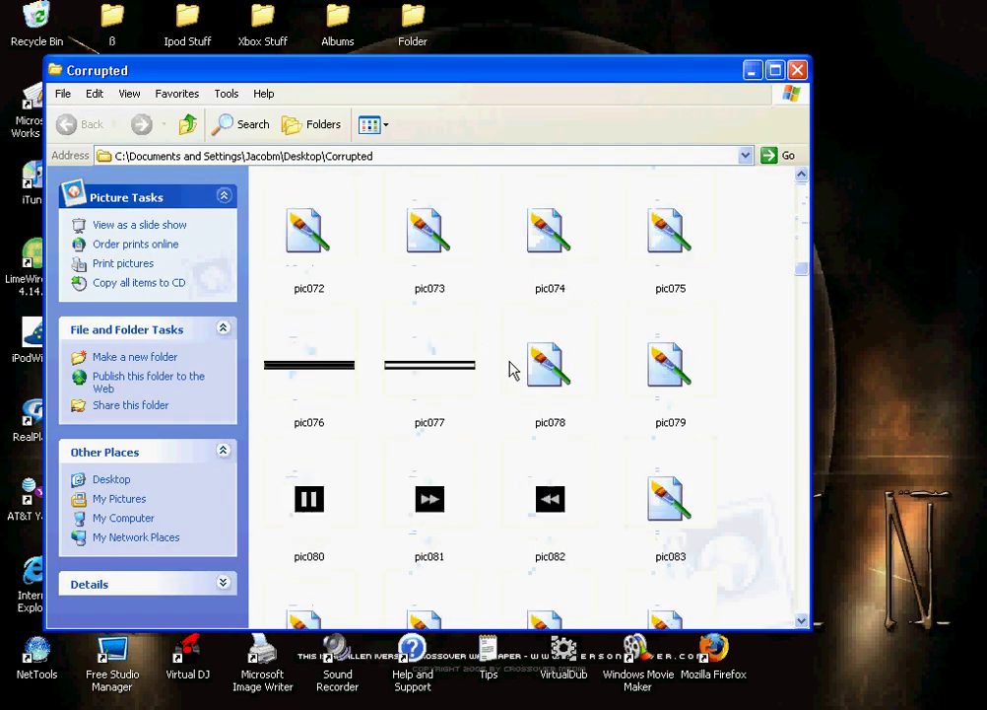
scroll(593, 402, down, 20)
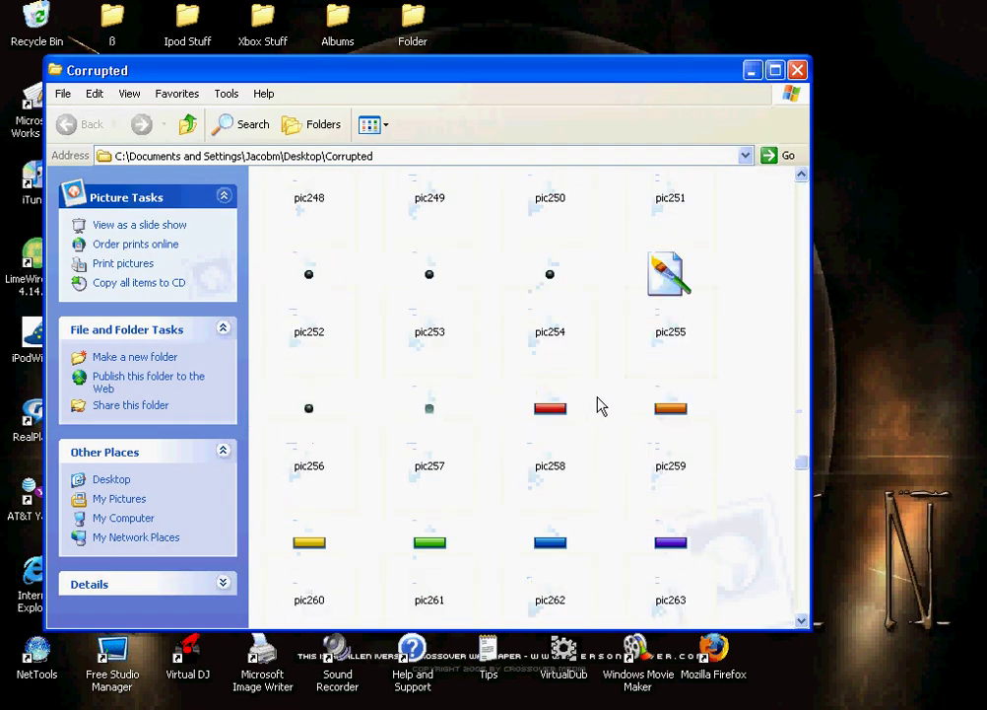
scroll(596, 406, down, 8)
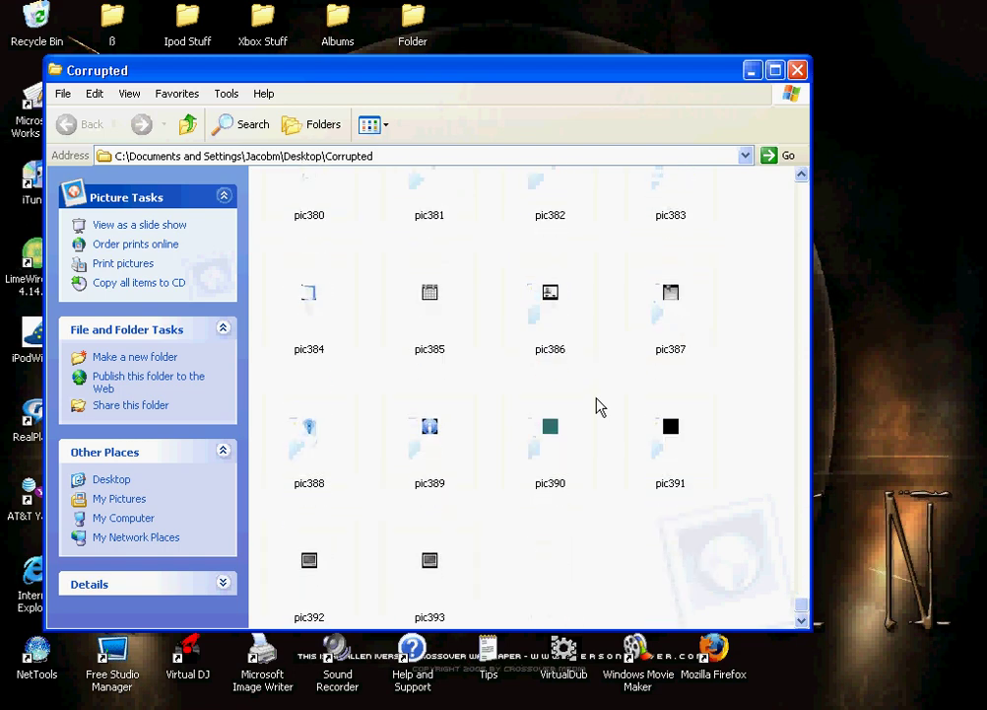
drag(516, 534, 745, 611)
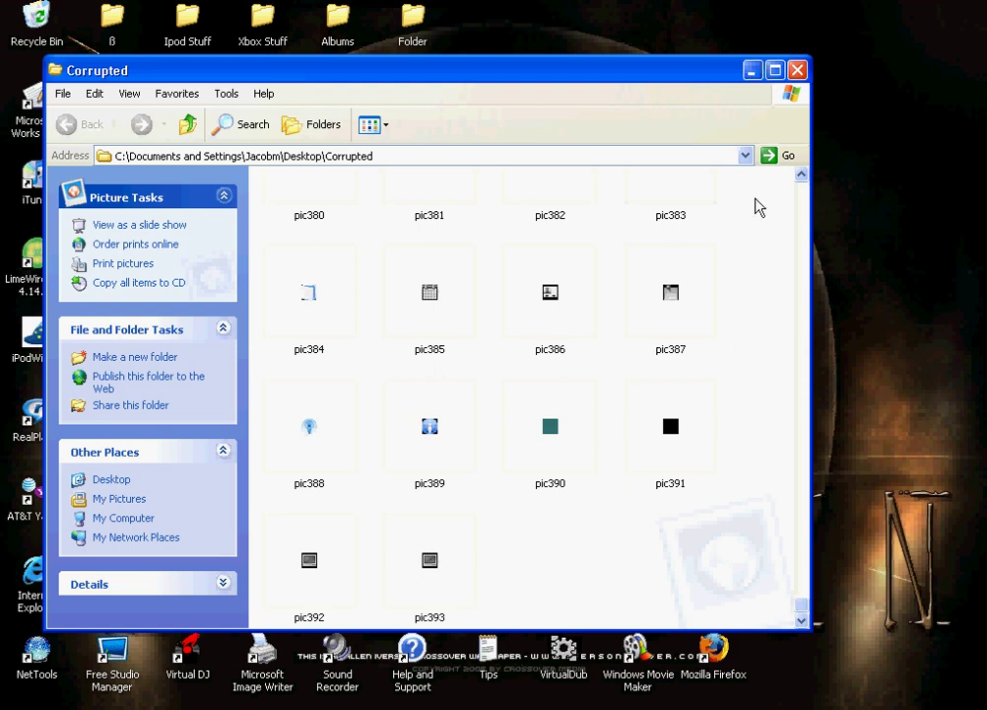
click(799, 70)
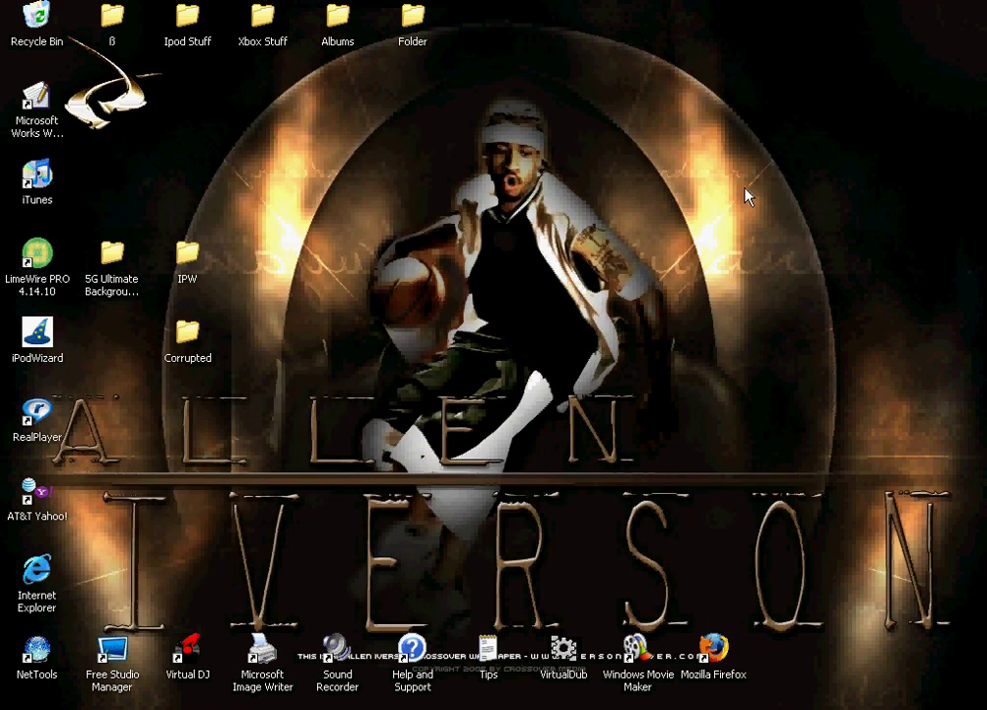
- Use Pictures > Load all in iPodWizard with the desktop Corrupted folder as the source
click(287, 701)
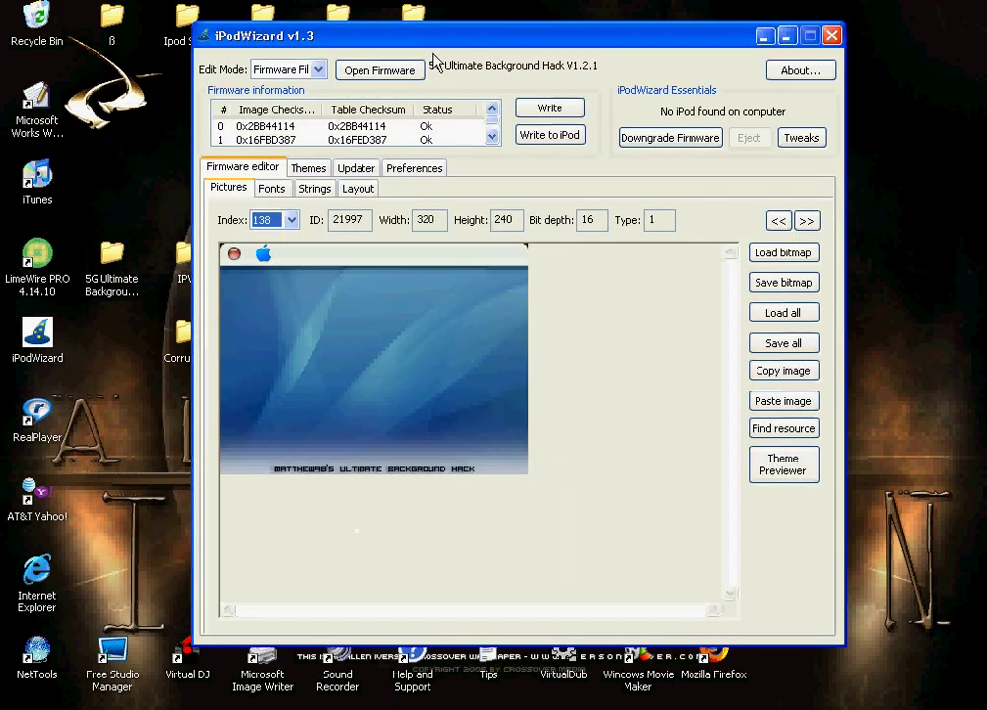
click(776, 325)
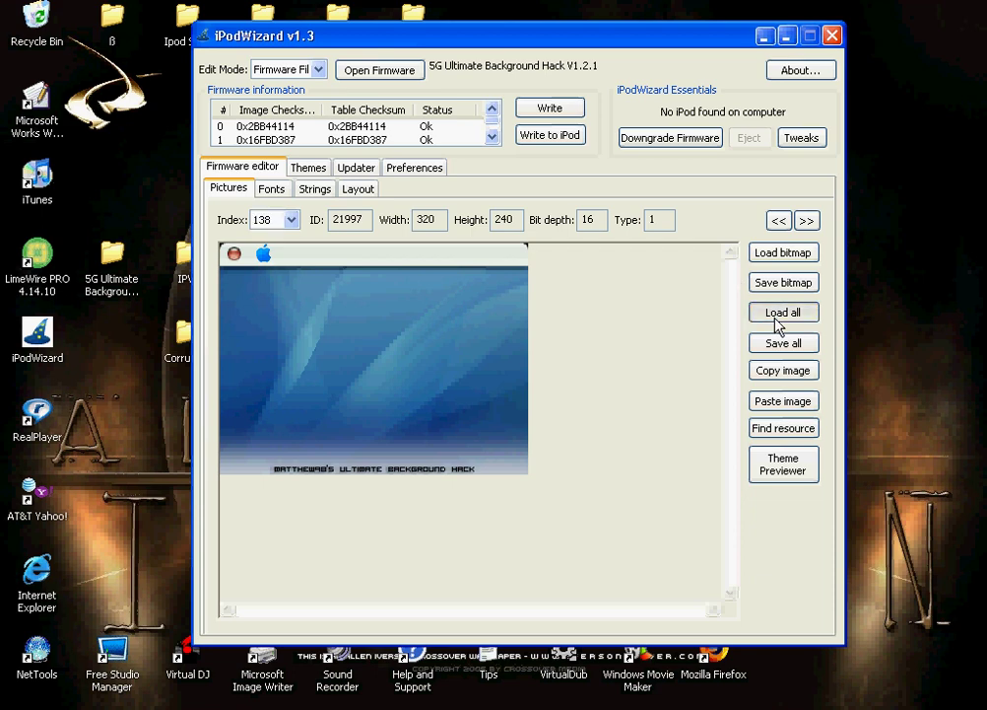
scroll(652, 320, down, 3)
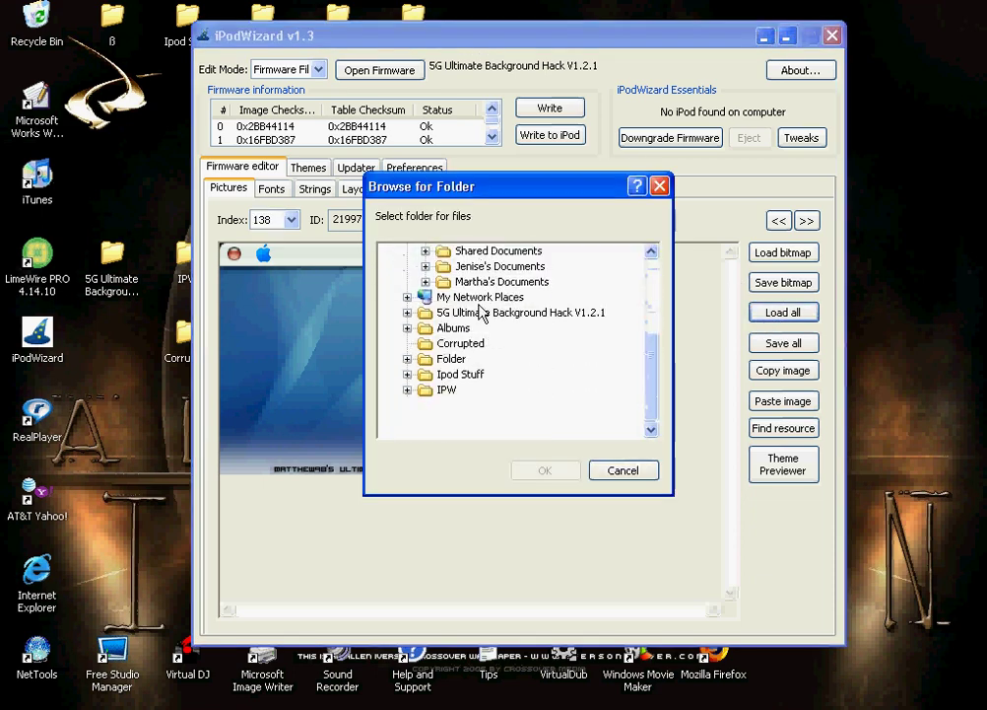
click(462, 343)
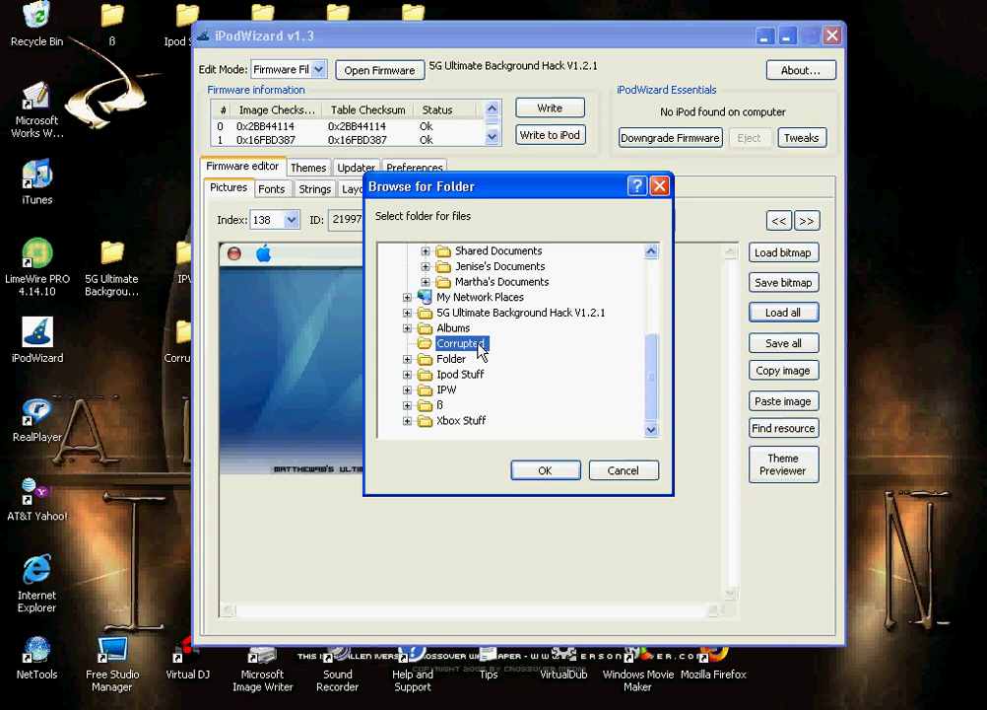
click(551, 470)
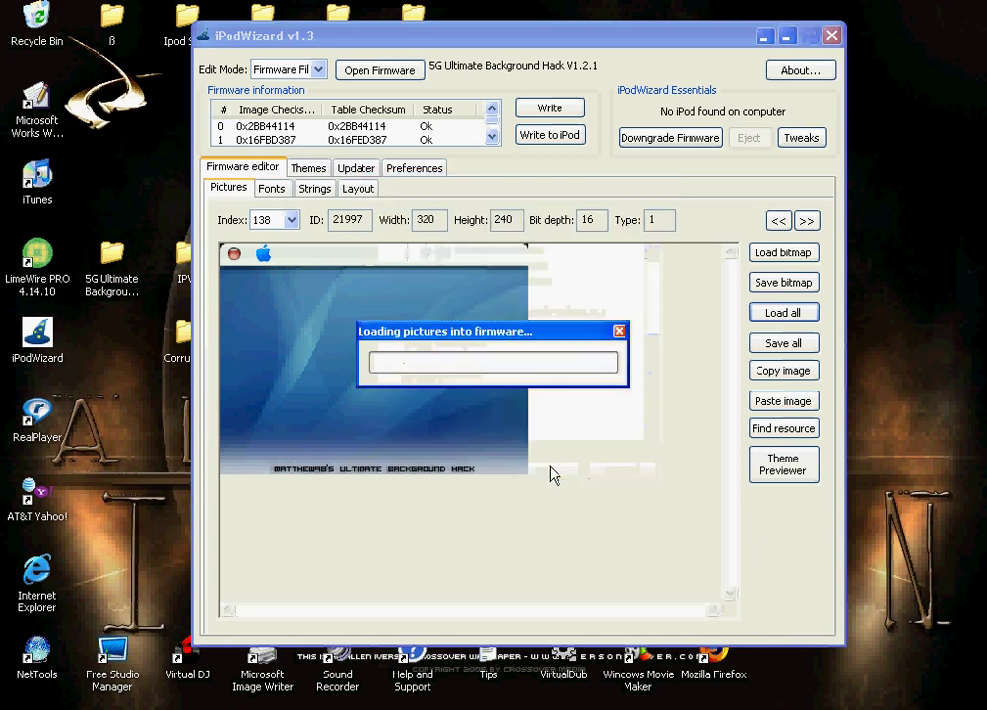